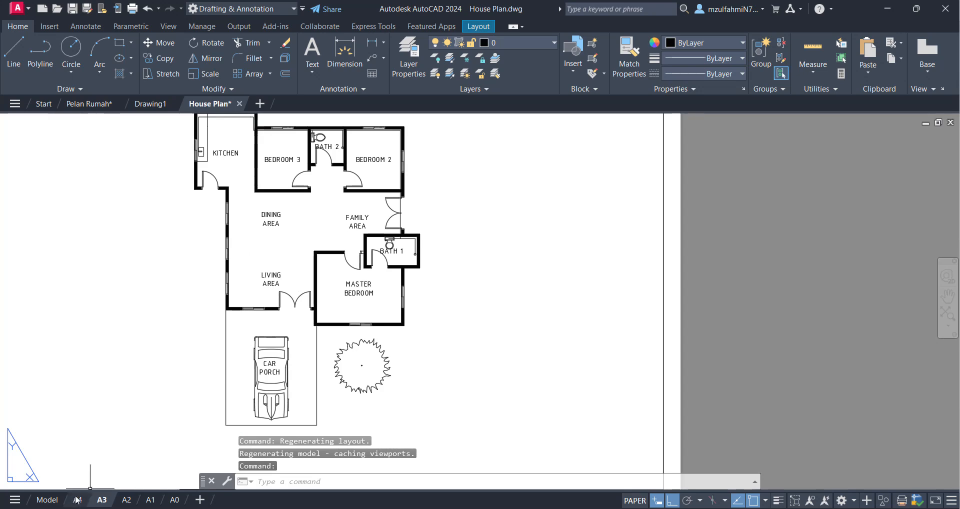
Examine the House Plan floor plan in model space, including the rooms, bathrooms and green pipe runs
click(50, 501)
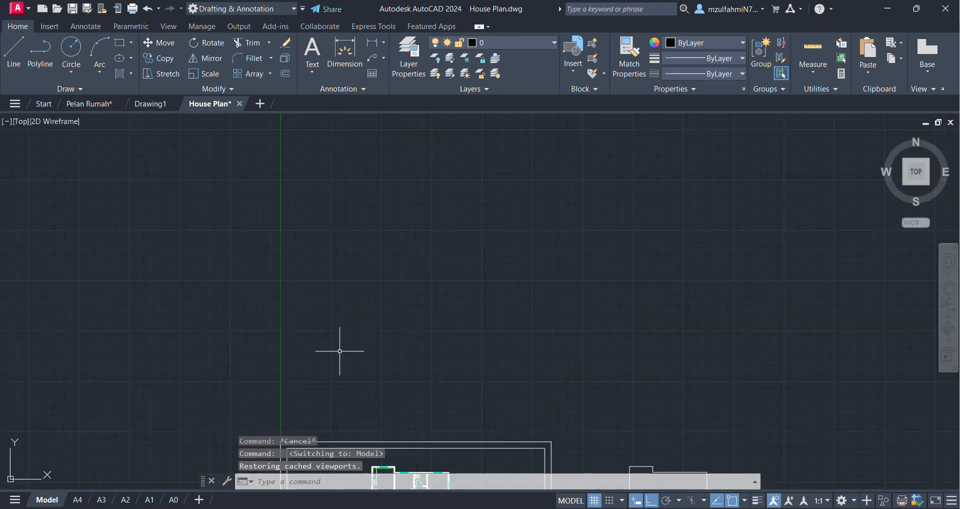
scroll(365, 359, down, 3)
middle_drag(381, 359, 403, 192)
scroll(401, 223, up, 6)
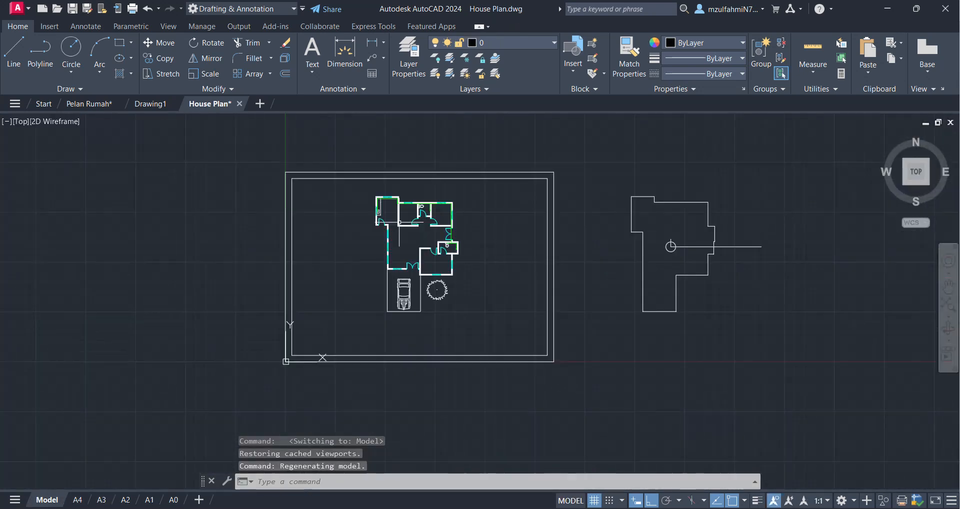
middle_drag(338, 203, 309, 330)
scroll(284, 269, up, 4)
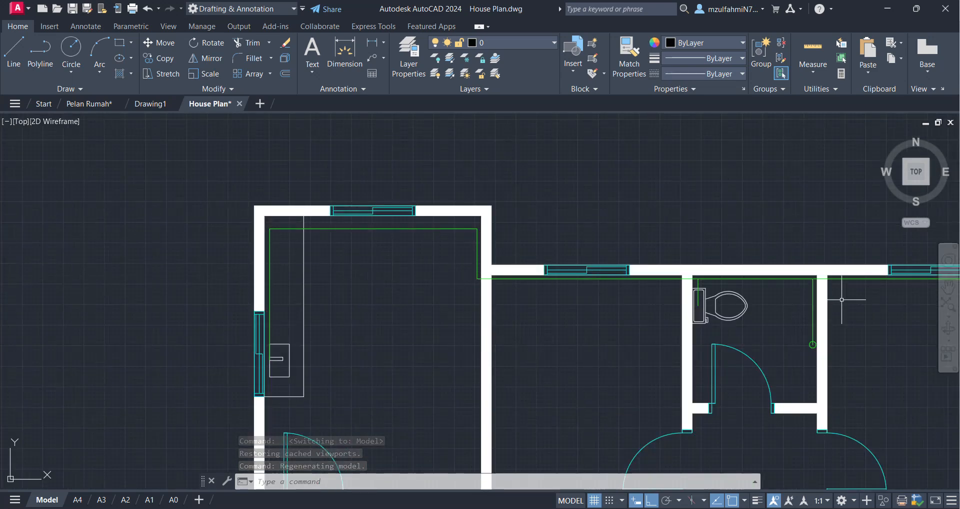
middle_drag(841, 300, 553, 268)
middle_drag(648, 356, 539, 137)
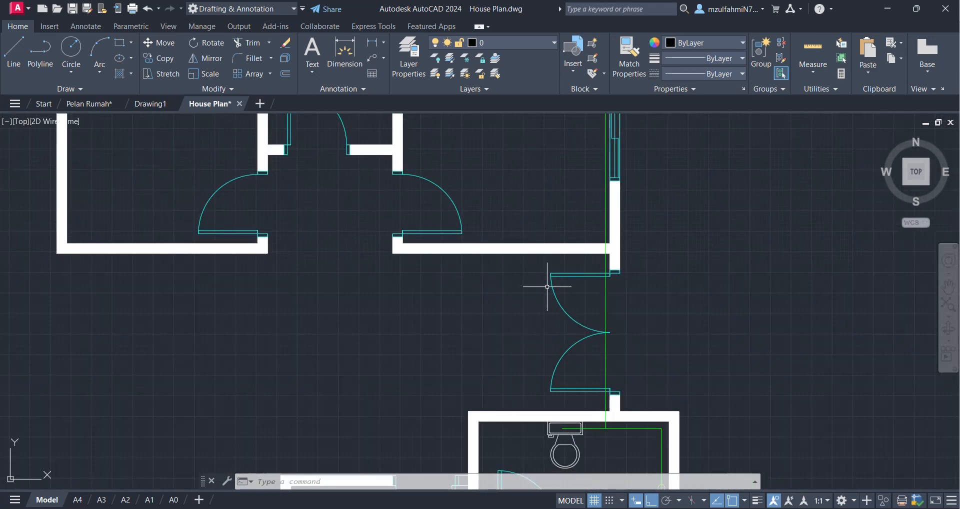
scroll(548, 287, down, 4)
mouse_move(542, 293)
middle_down()
mouse_move(624, 388)
mouse_move(659, 410)
middle_up()
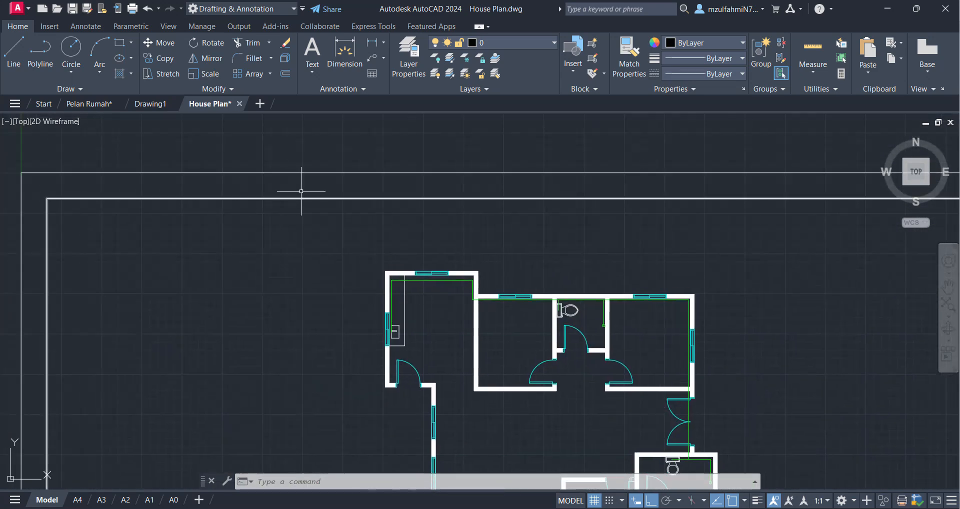
Compare the House Plan drawing with the coloured, dimensioned A3 (2) layout in Pelan Rumah.dwg
click(89, 103)
click(101, 500)
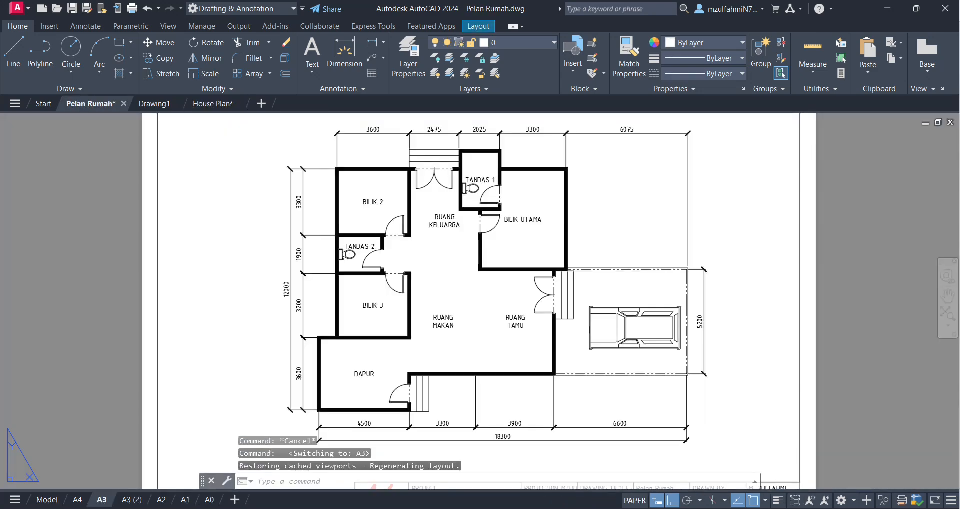
click(135, 500)
middle_drag(547, 383, 551, 215)
scroll(515, 224, down, 4)
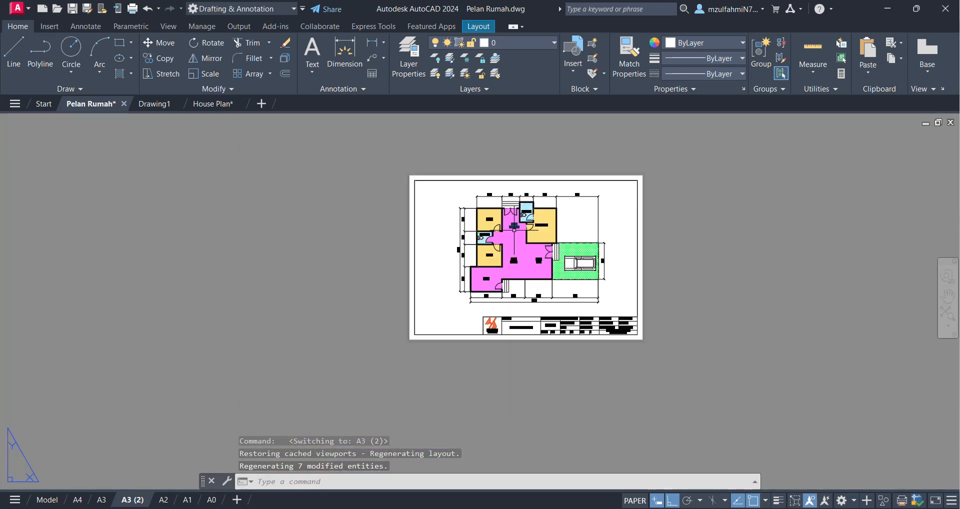
scroll(512, 240, up, 2)
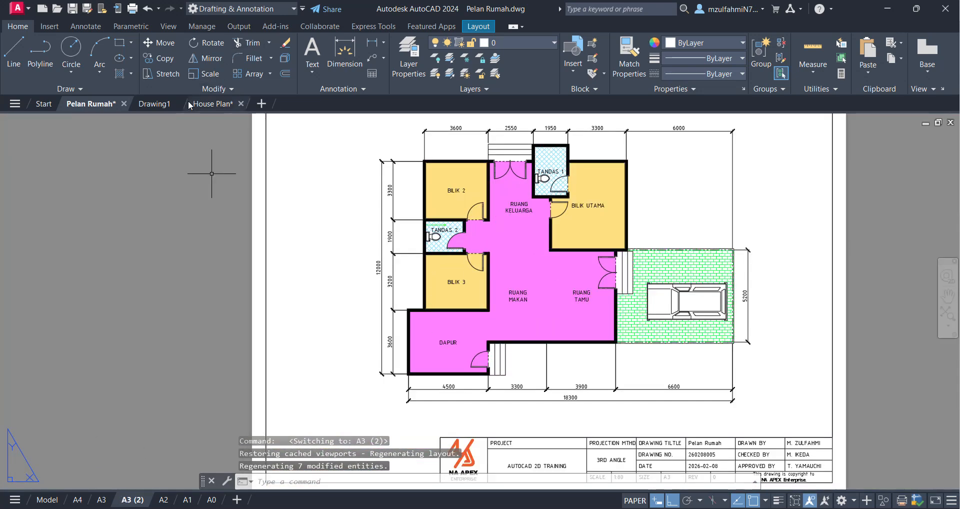
click(213, 104)
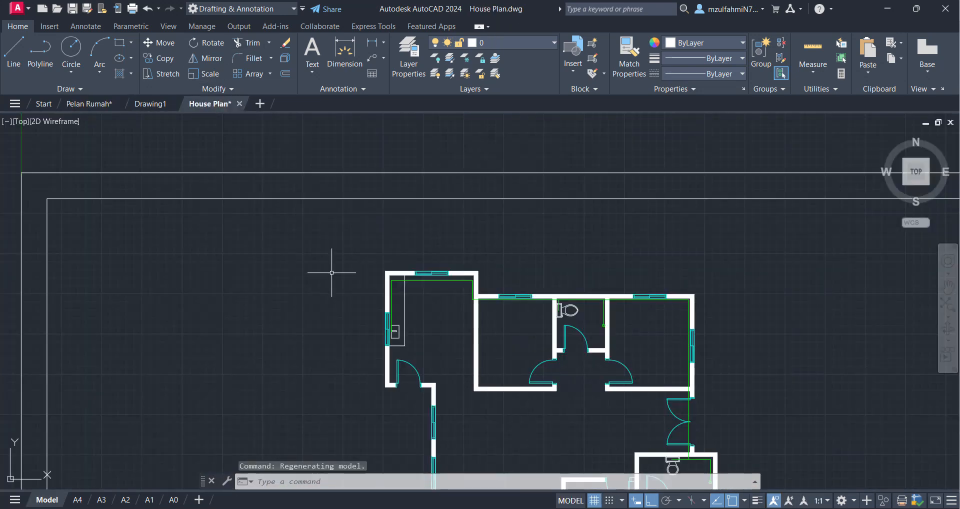
middle_drag(529, 297, 439, 253)
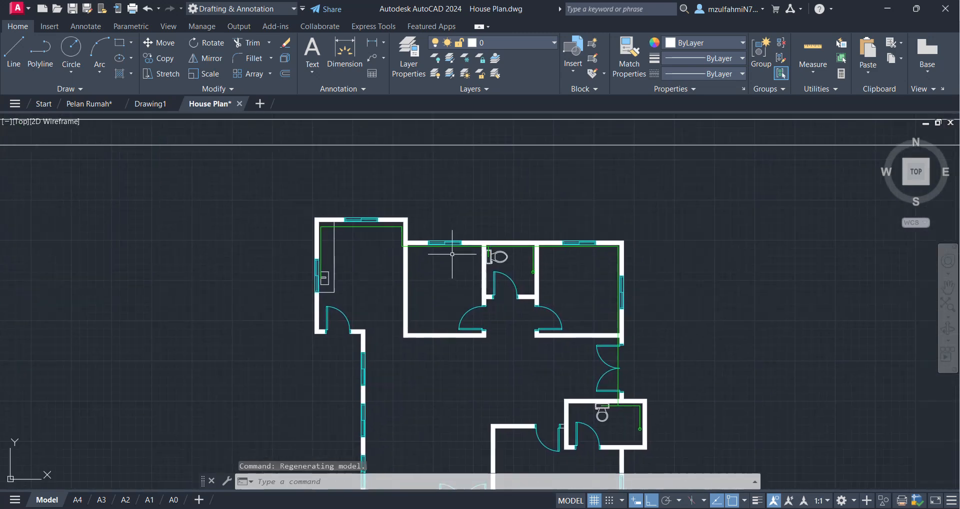
scroll(426, 249, up, 2)
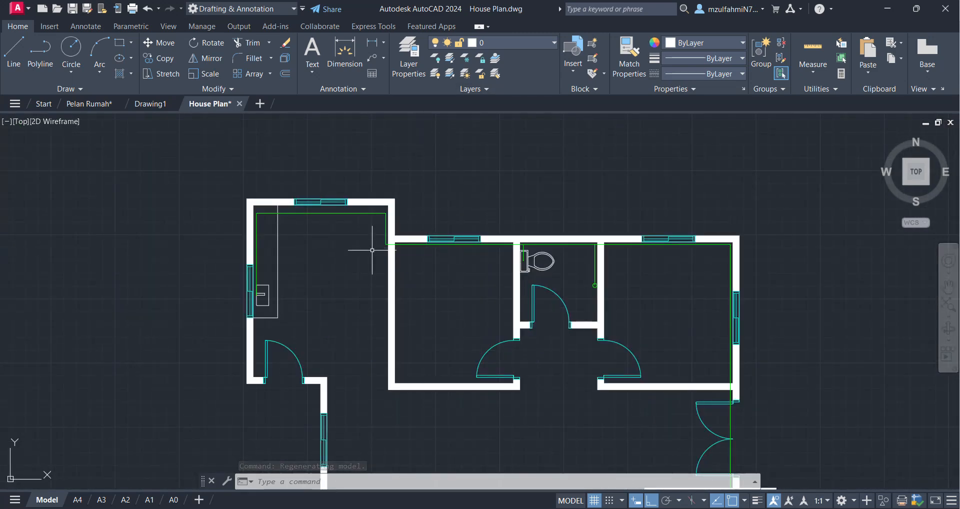
scroll(372, 250, down, 6)
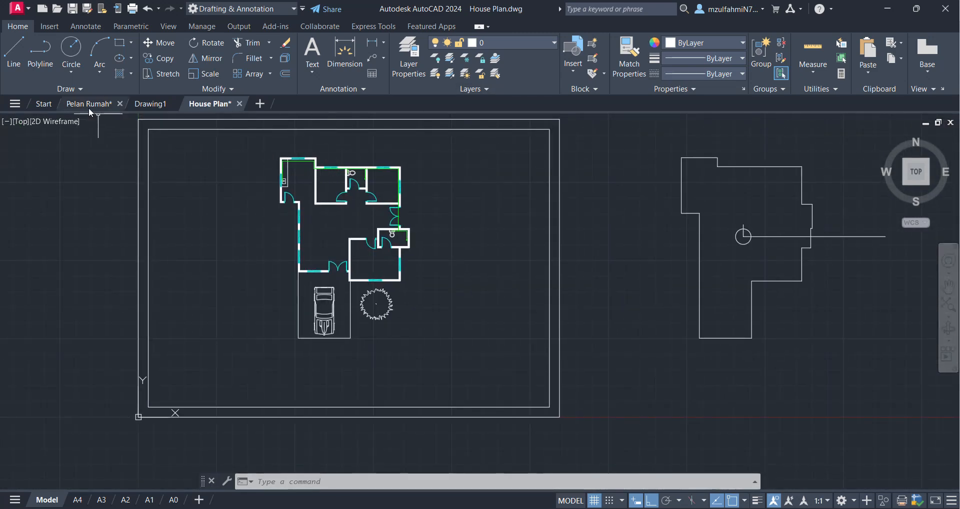
click(89, 104)
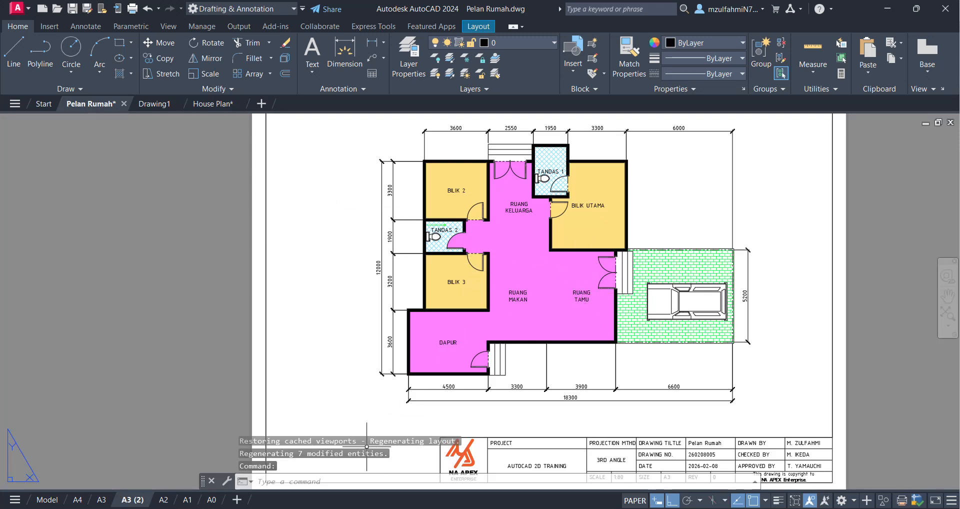
click(212, 104)
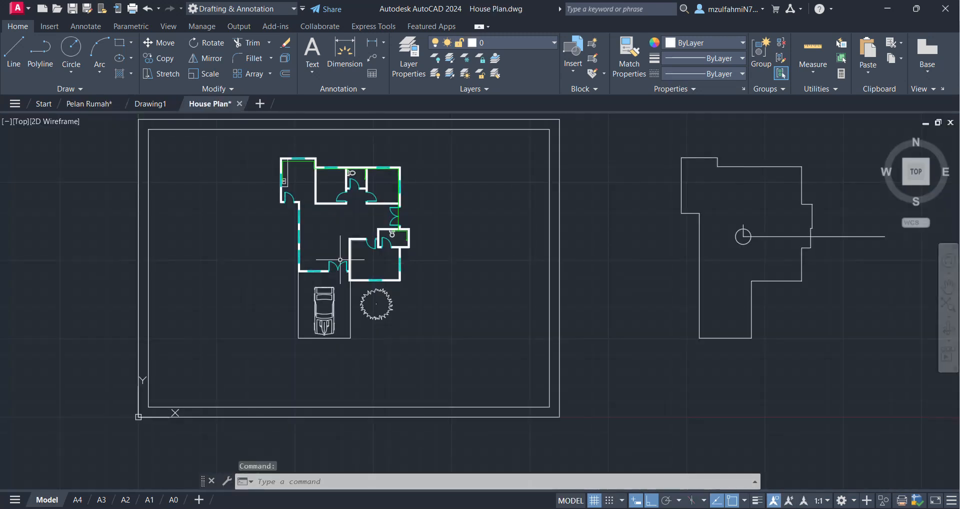
Copy the whole floor plan, including the car and tree, 30000 straight up from the original
scroll(340, 260, up, 3)
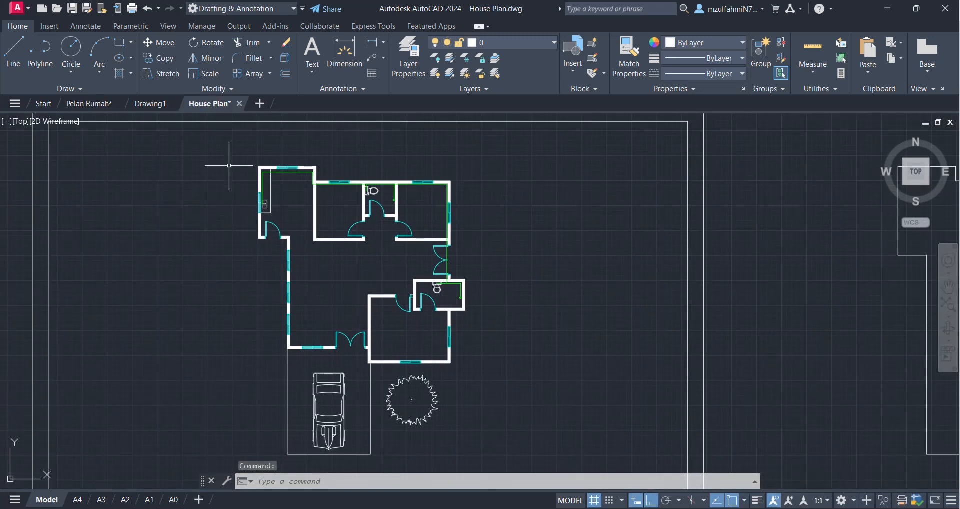
click(236, 150)
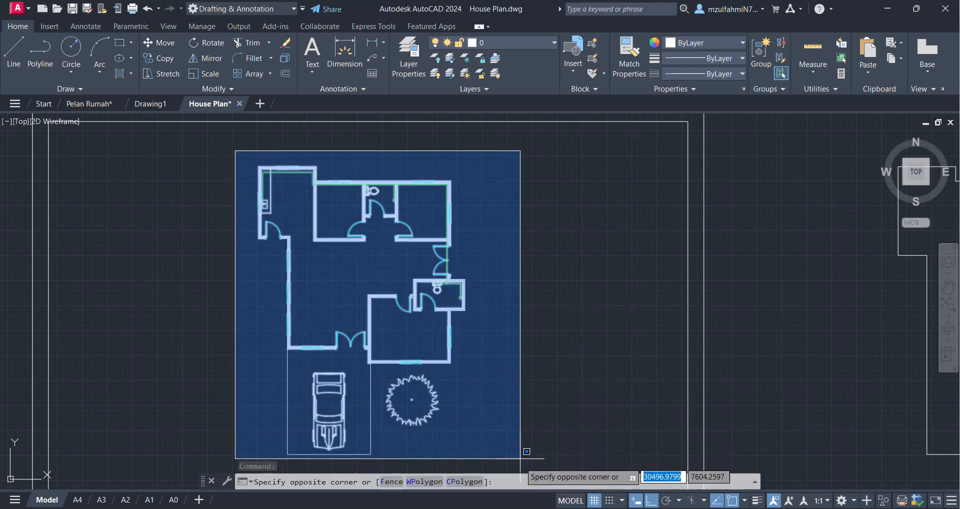
click(521, 465)
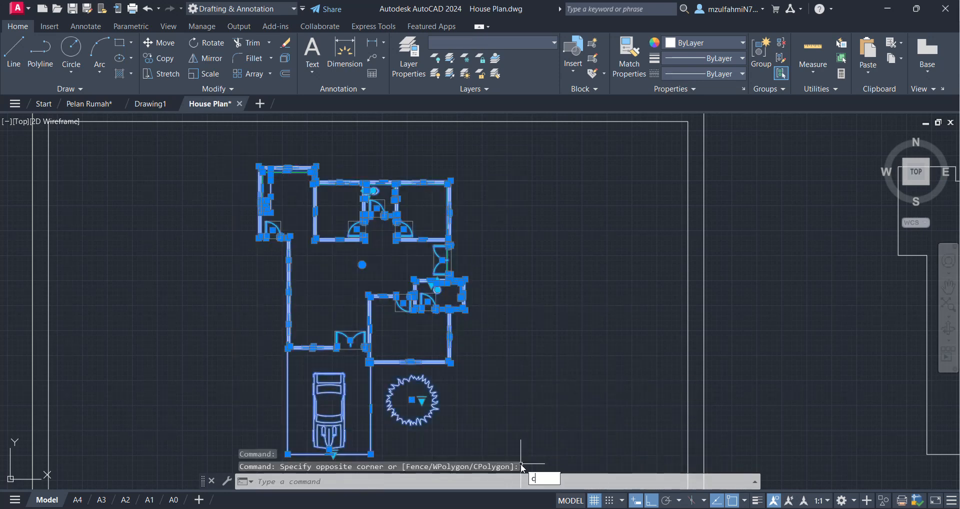
key(Return)
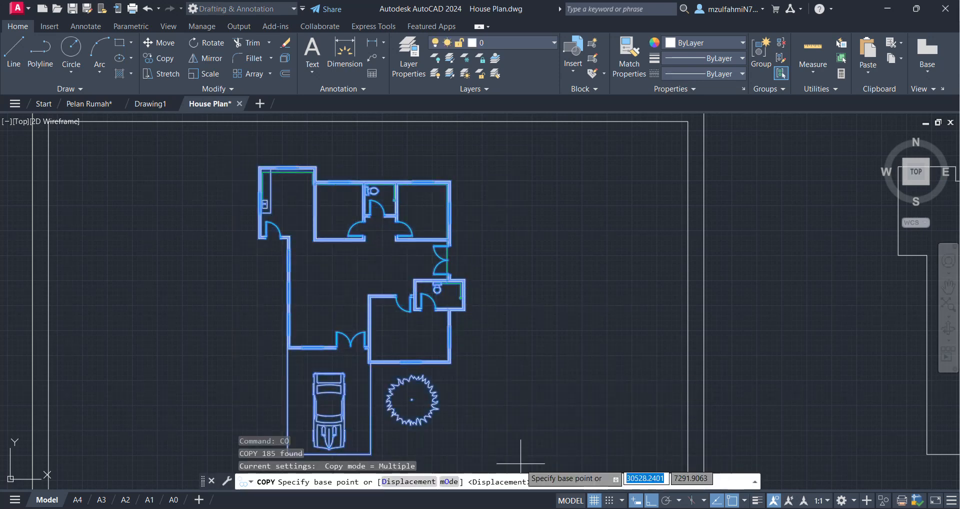
scroll(539, 259, down, 4)
click(559, 356)
middle_drag(561, 168, 551, 269)
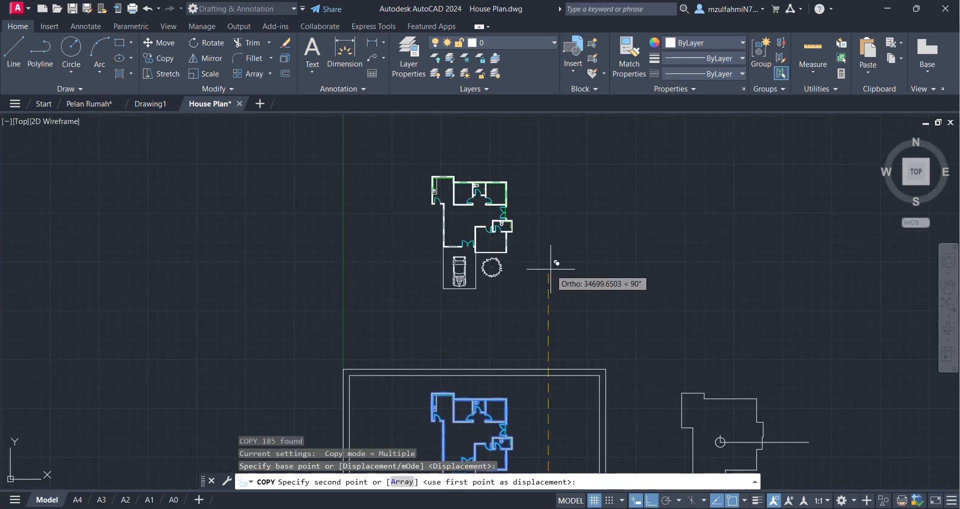
text(30000)
key(Return)
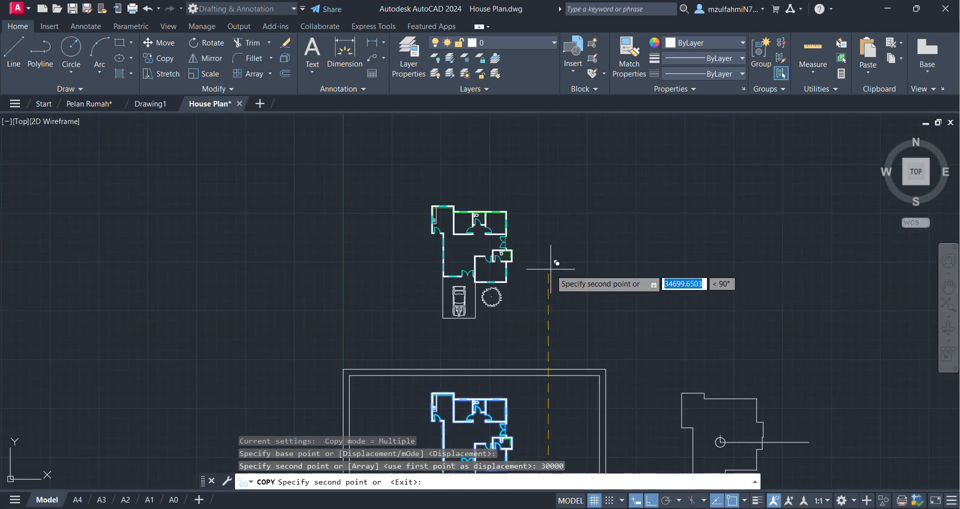
key(Escape)
Check the A3 (2) layout of Pelan Rumah.dwg and rotate the copied floor plan 90 degrees about the kitchen's upper-left outer wall corner
scroll(499, 213, up, 3)
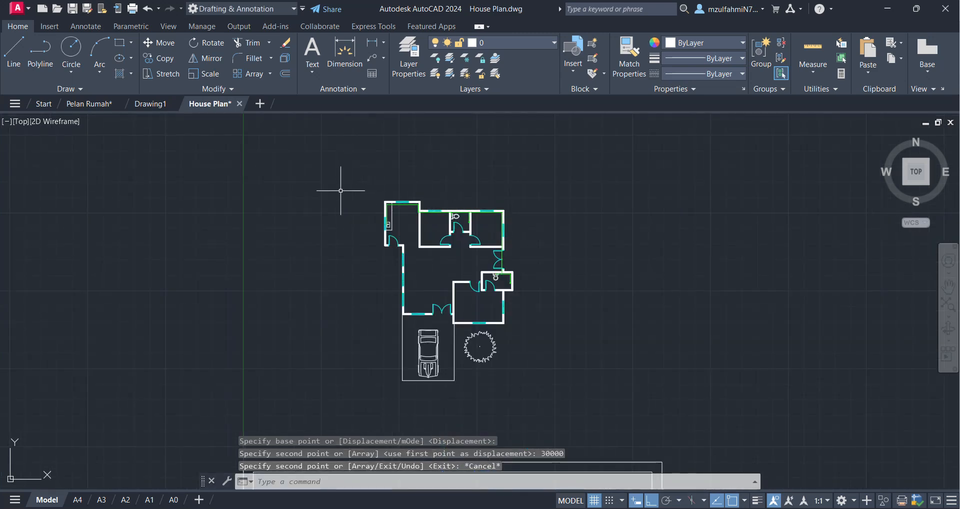
click(341, 190)
click(209, 230)
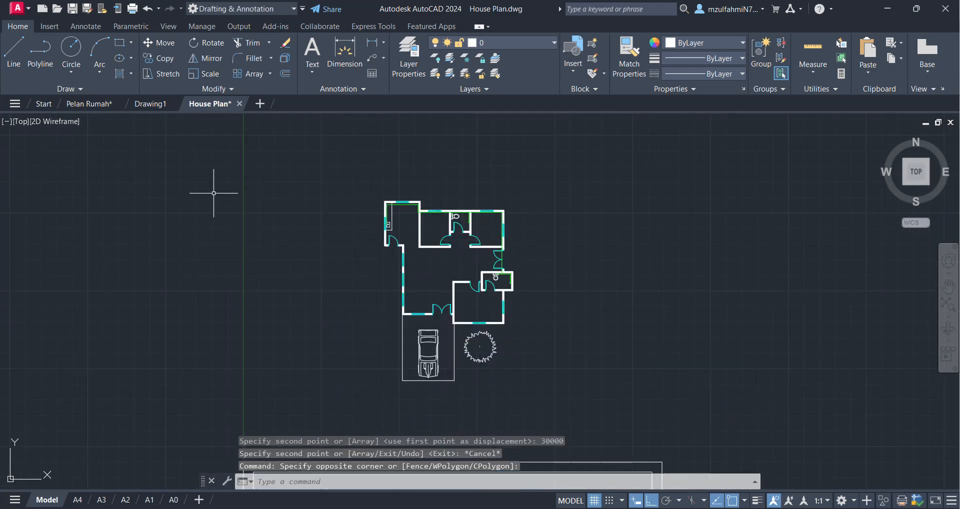
click(95, 104)
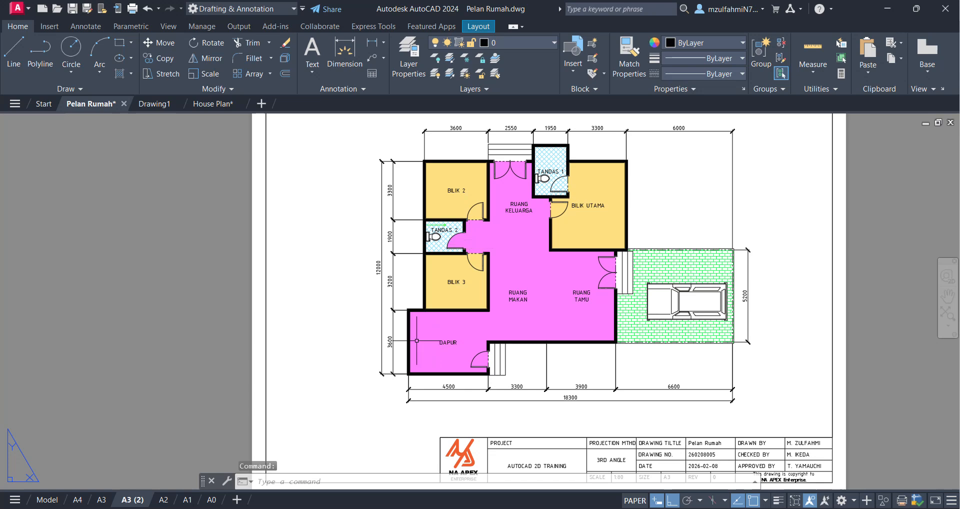
click(204, 106)
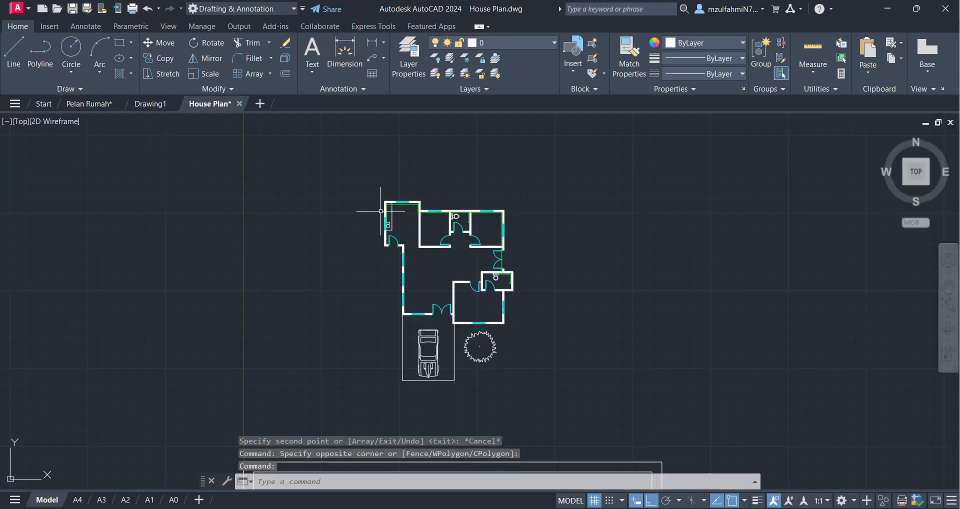
click(354, 177)
click(592, 422)
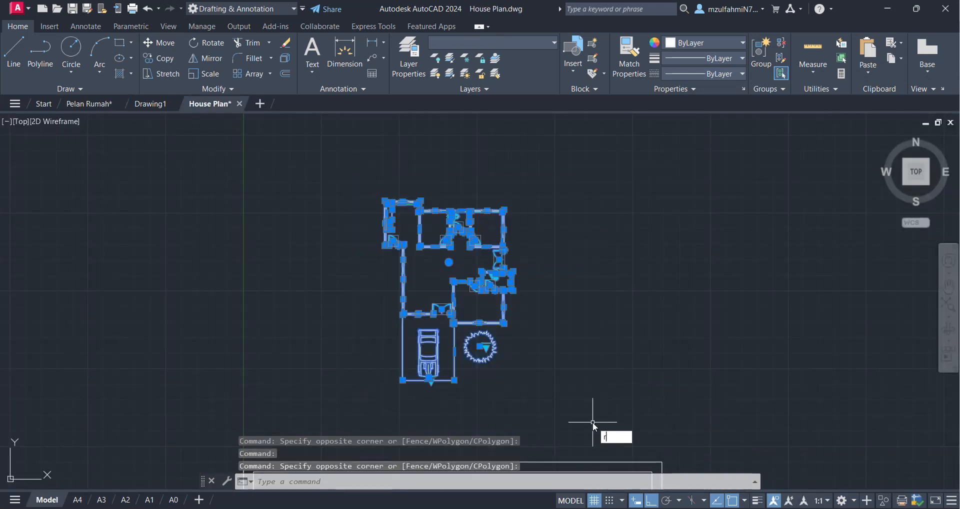
key(Return)
scroll(407, 208, up, 2)
scroll(278, 125, up, 4)
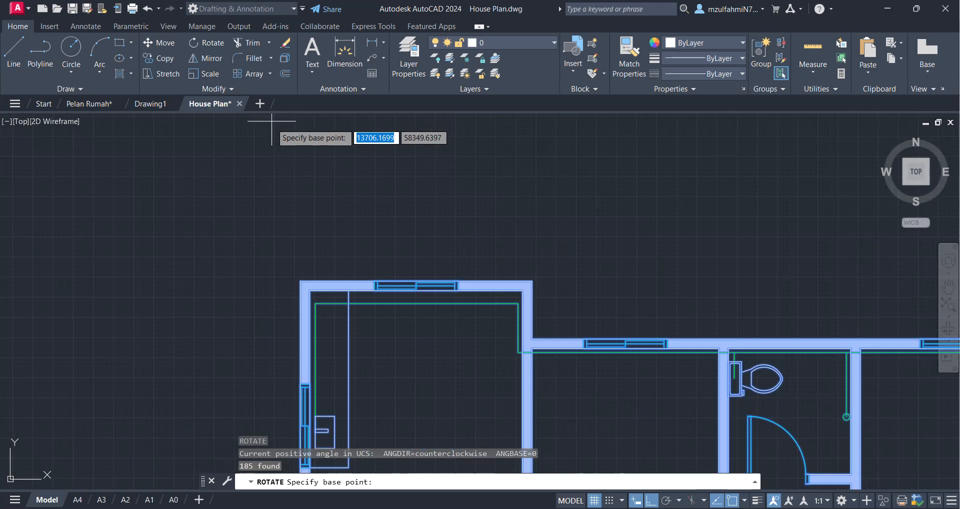
click(301, 281)
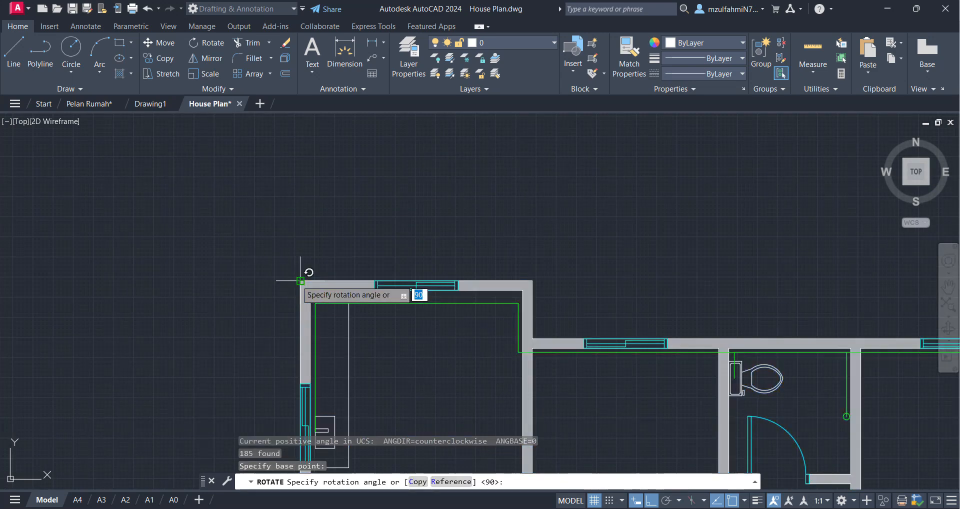
text(90)
key(Return)
Select the green pipe lines of the kitchen and the left-hand bathroom, with the pipe-end circle, in the rotated copy
scroll(346, 283, down, 6)
middle_drag(428, 191, 434, 220)
scroll(379, 249, up, 3)
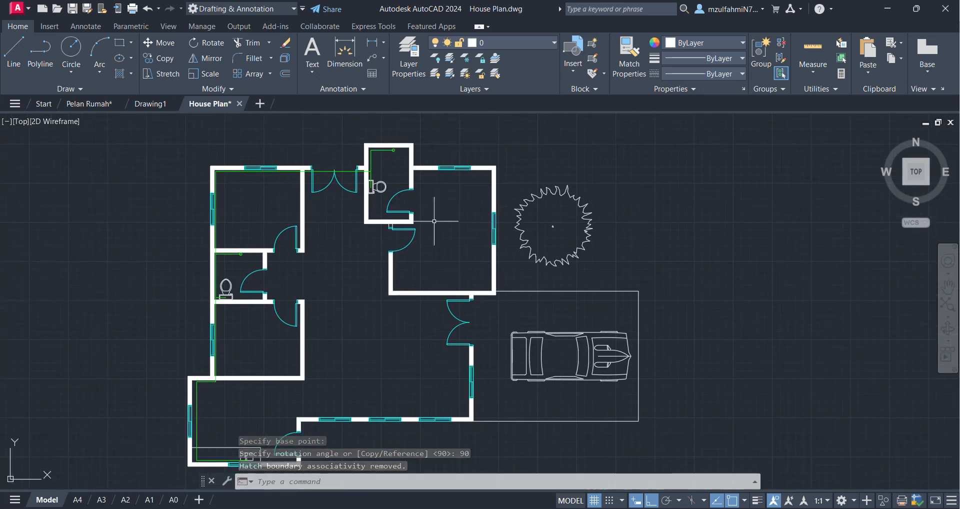
scroll(307, 272, up, 5)
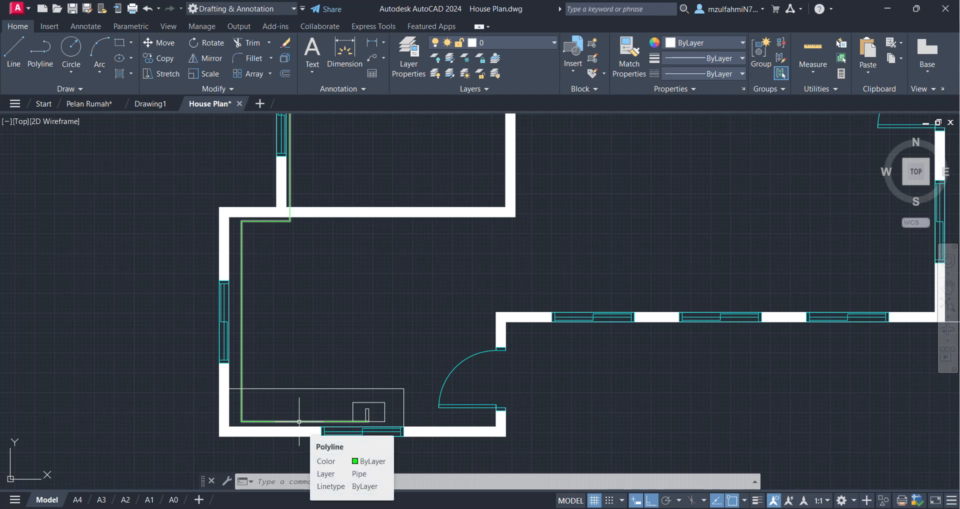
click(299, 421)
middle_drag(319, 183, 306, 358)
middle_drag(300, 244, 303, 370)
scroll(294, 279, up, 5)
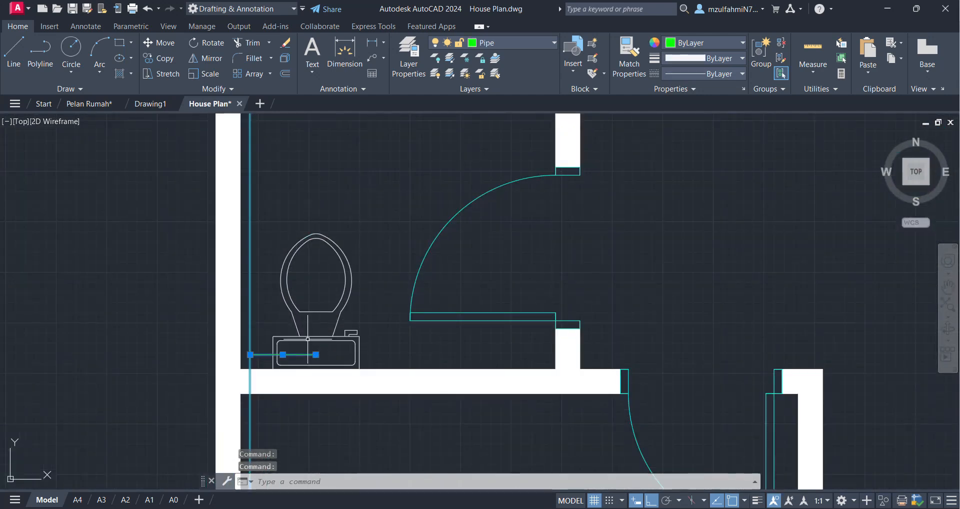
middle_drag(372, 238, 368, 404)
click(381, 239)
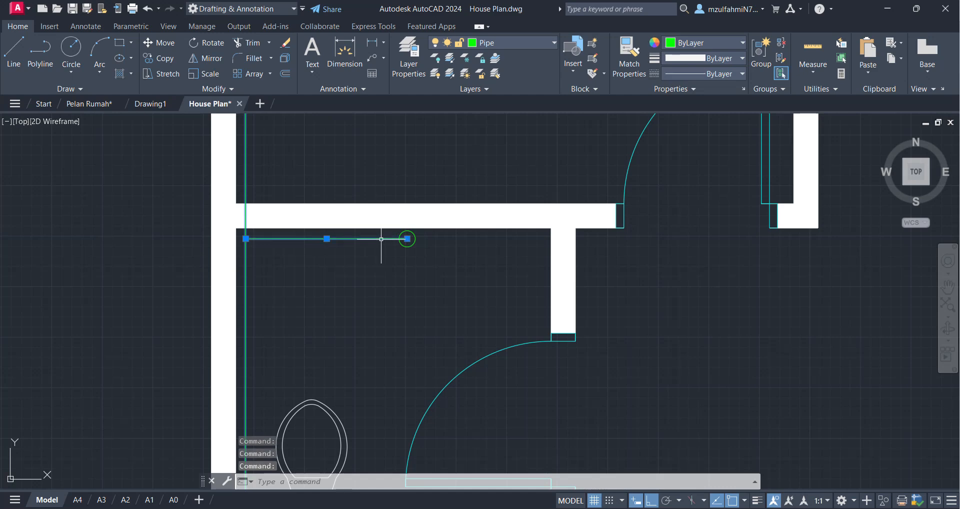
click(427, 234)
scroll(427, 234, up, 4)
Add the remaining pipe lines and the pipe-end circle of the upper bathroom to the pipe selection in the rotated copy
scroll(562, 253, down, 10)
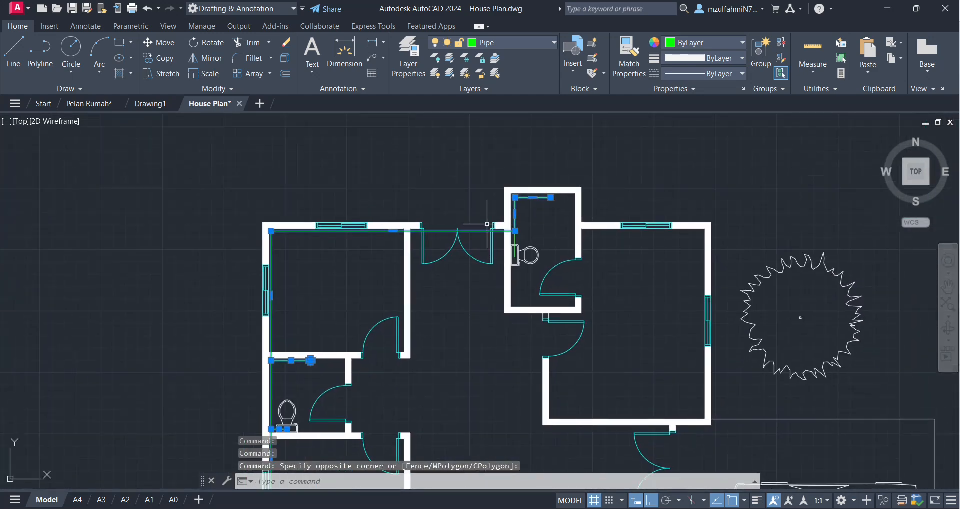
scroll(488, 224, up, 4)
scroll(655, 157, up, 4)
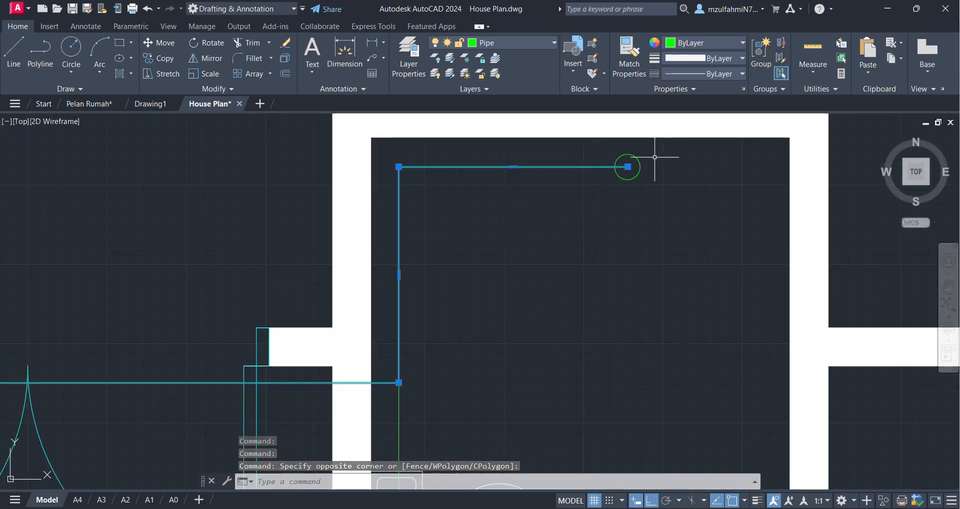
click(655, 157)
click(610, 203)
middle_drag(515, 311, 580, 99)
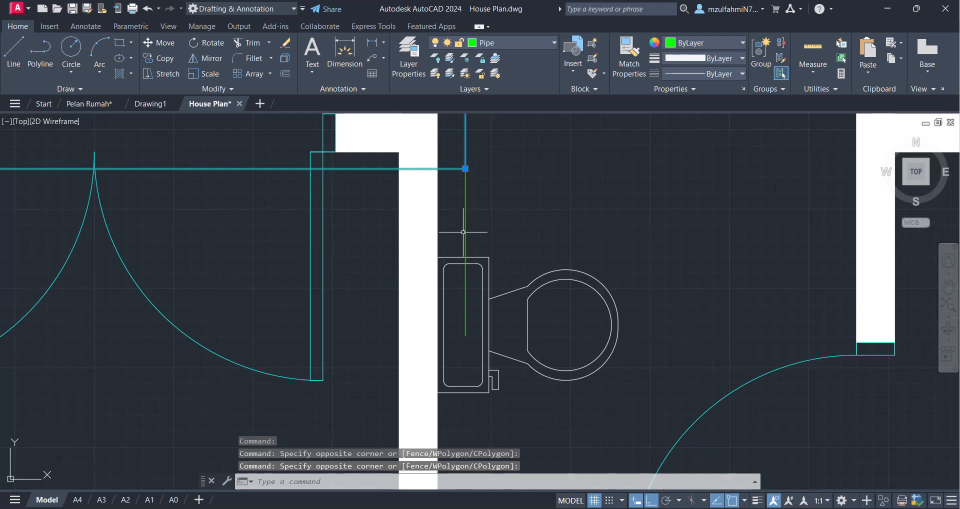
click(464, 232)
scroll(566, 241, down, 6)
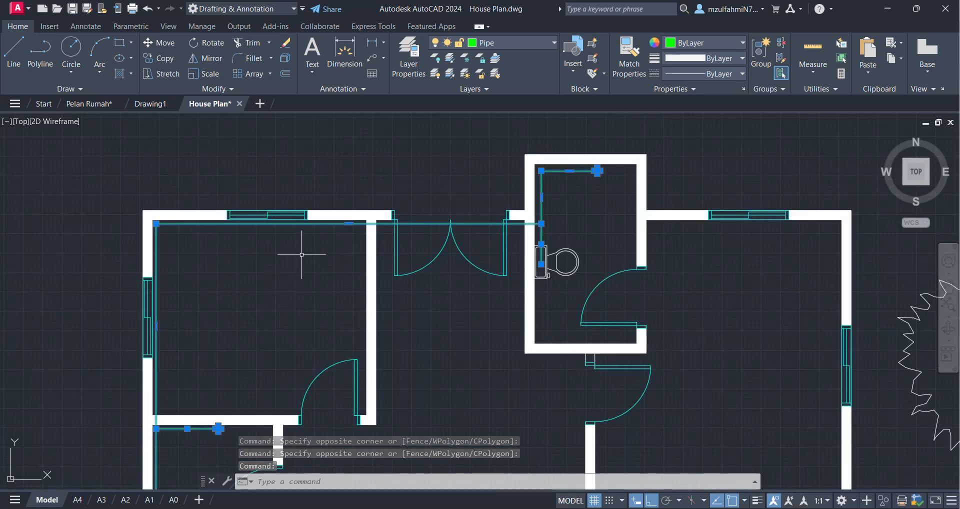
Copy the selected pipes with COPYBASE, taking the kitchen's lower-left outer wall corner as the base point
text(copy)
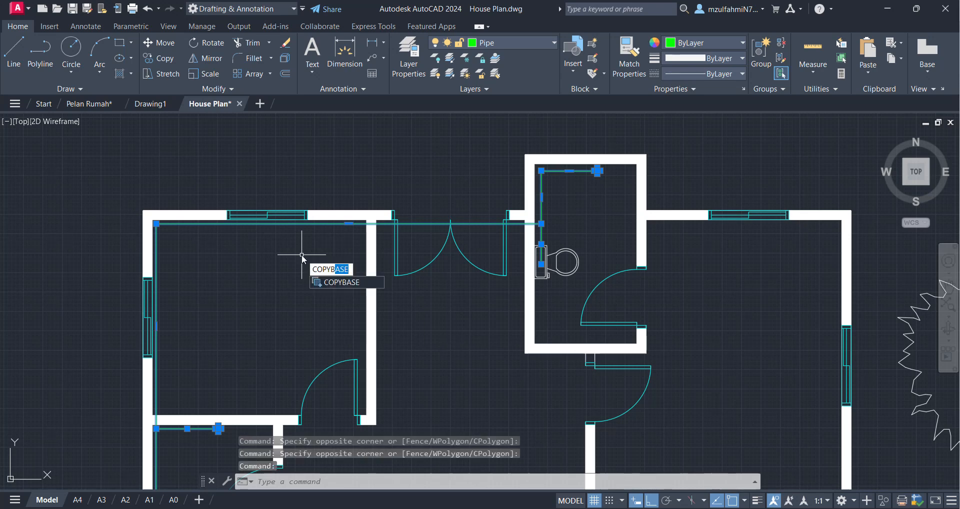
key(Return)
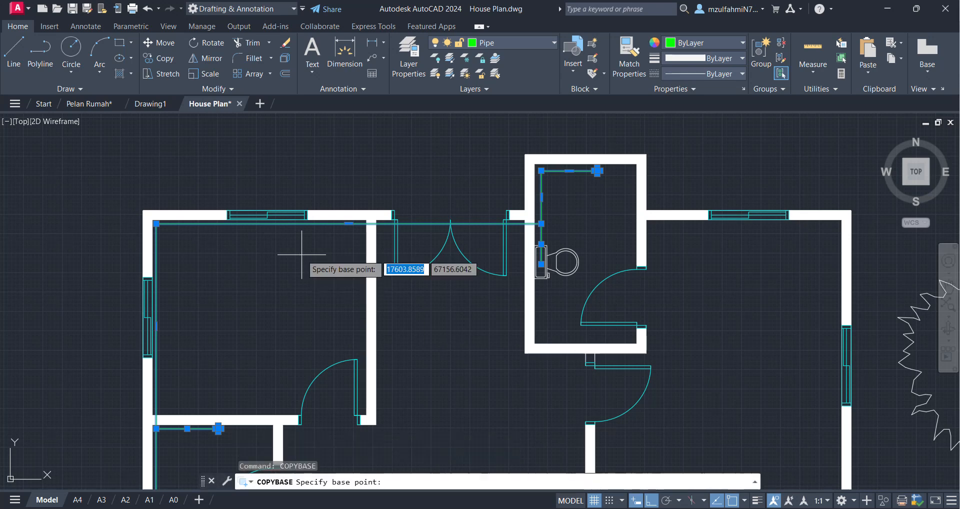
scroll(302, 256, down, 6)
middle_drag(296, 263, 291, 46)
scroll(240, 219, up, 8)
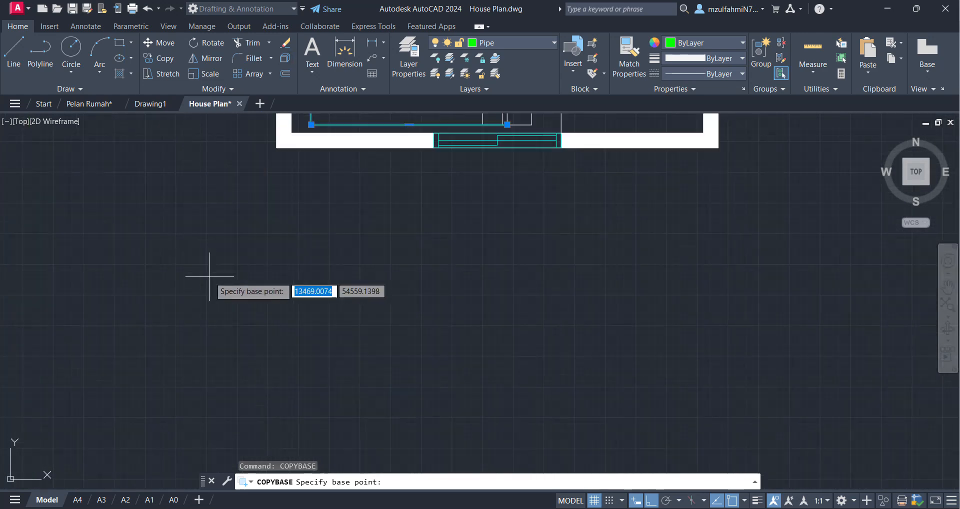
click(276, 147)
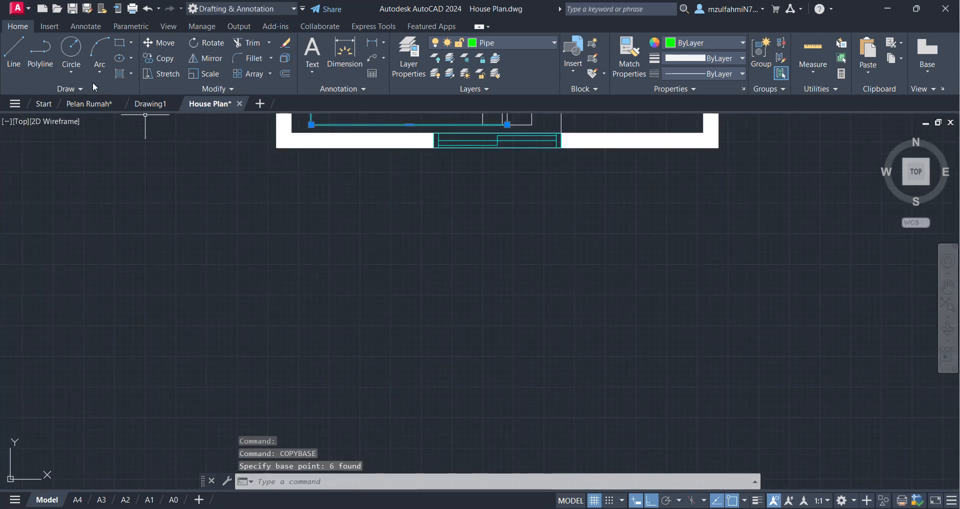
Paste the pipes into the model space of Pelan Rumah.dwg at the lower-left outer kitchen corner of the coloured plan
click(80, 102)
scroll(300, 274, down, 2)
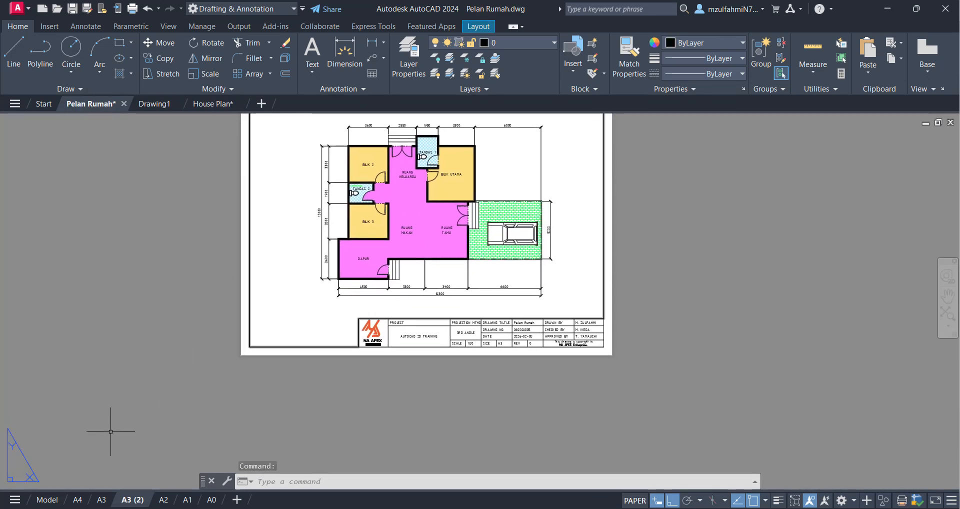
click(47, 500)
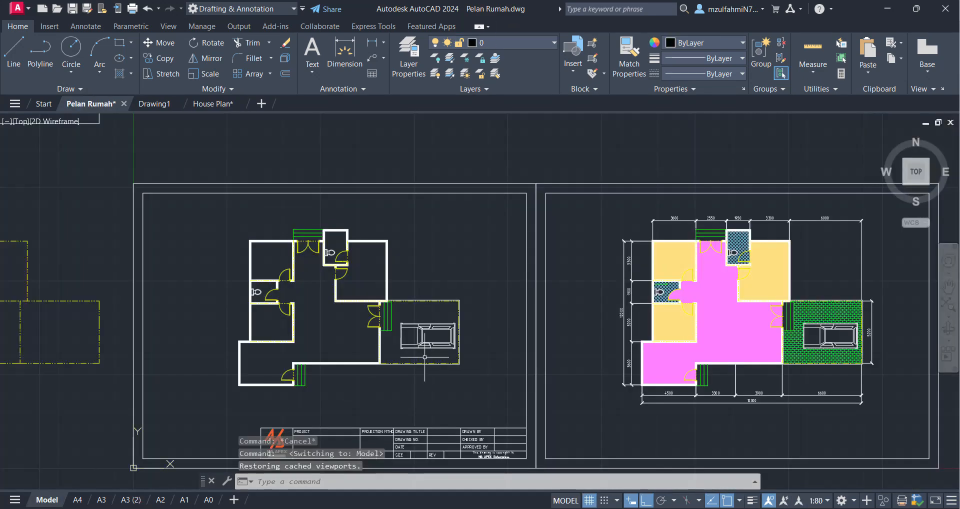
scroll(495, 345, up, 6)
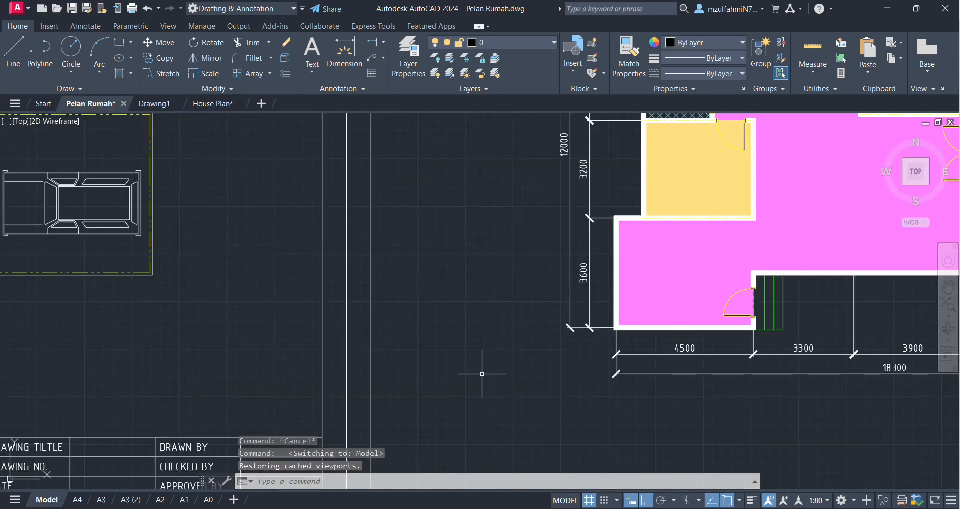
key(ctrl+v)
scroll(495, 360, up, 4)
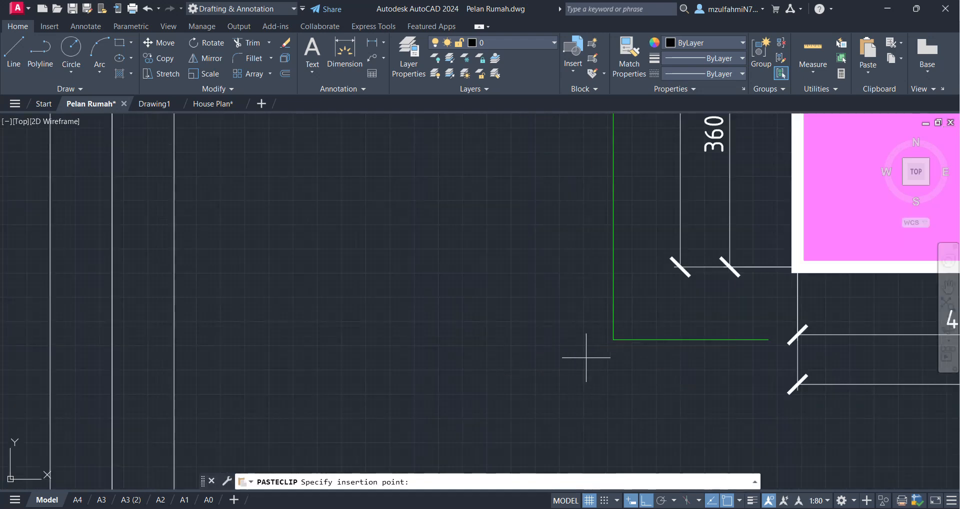
scroll(543, 332, up, 4)
click(740, 257)
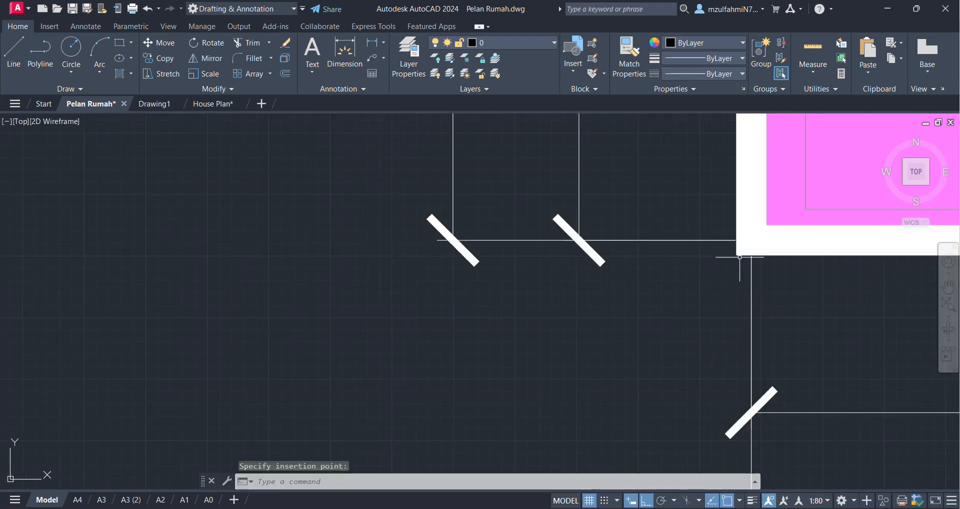
Paste the pipes onto the uncoloured plan at its kitchen's lower-left outer wall corner
scroll(475, 345, down, 10)
middle_drag(302, 373, 577, 350)
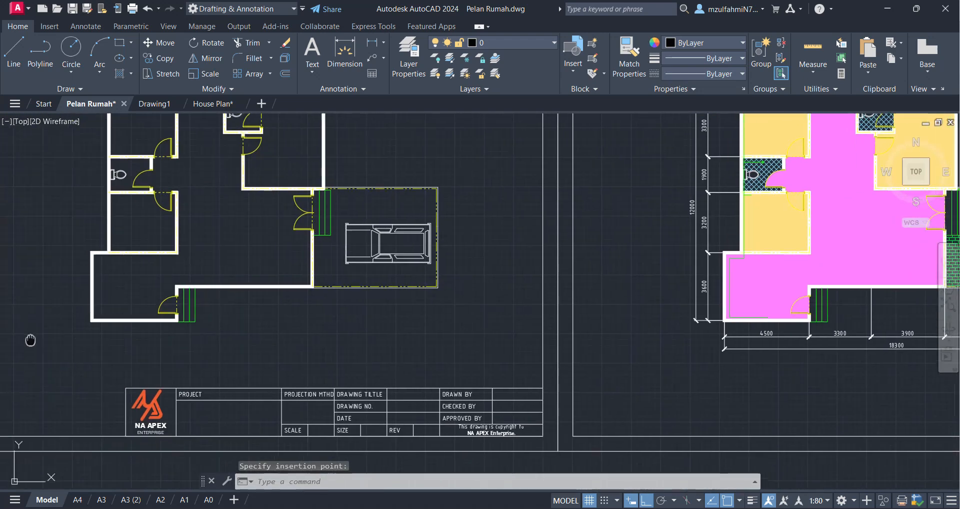
middle_drag(30, 341, 259, 381)
scroll(264, 383, up, 6)
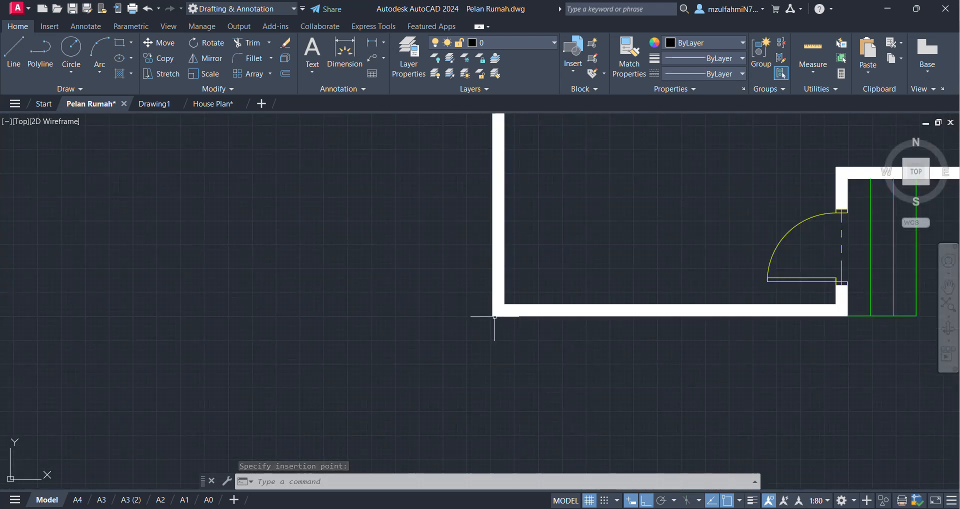
key(ctrl+v)
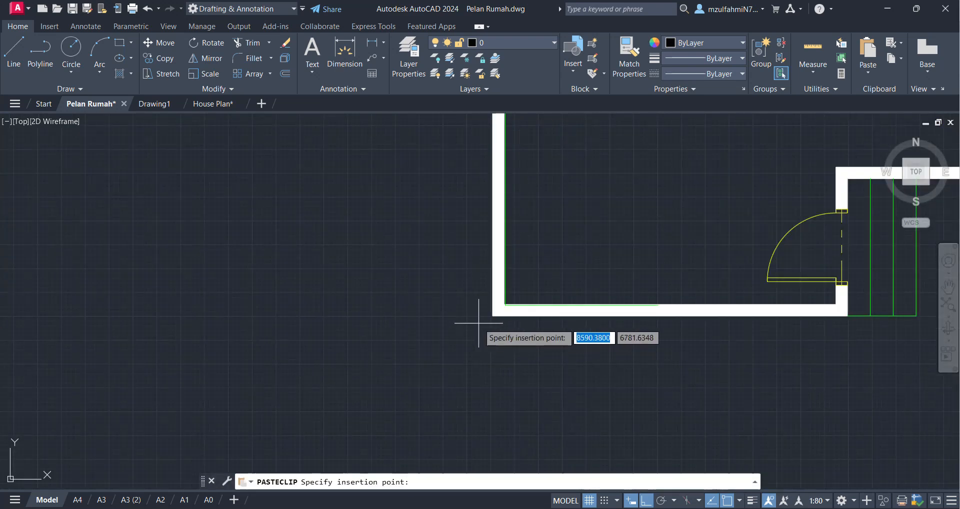
key(Escape)
Examine the pasted pipe route on the uncoloured plan and in the A3 layout, from the kitchen up to both bathrooms
scroll(444, 378, down, 5)
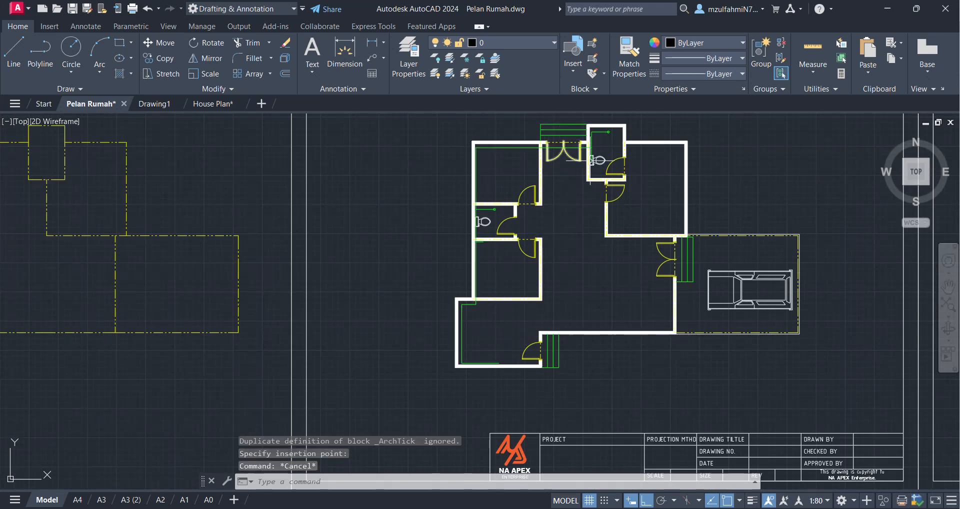
mouse_move(491, 256)
middle_down()
mouse_move(674, 327)
mouse_move(464, 261)
middle_up()
click(102, 499)
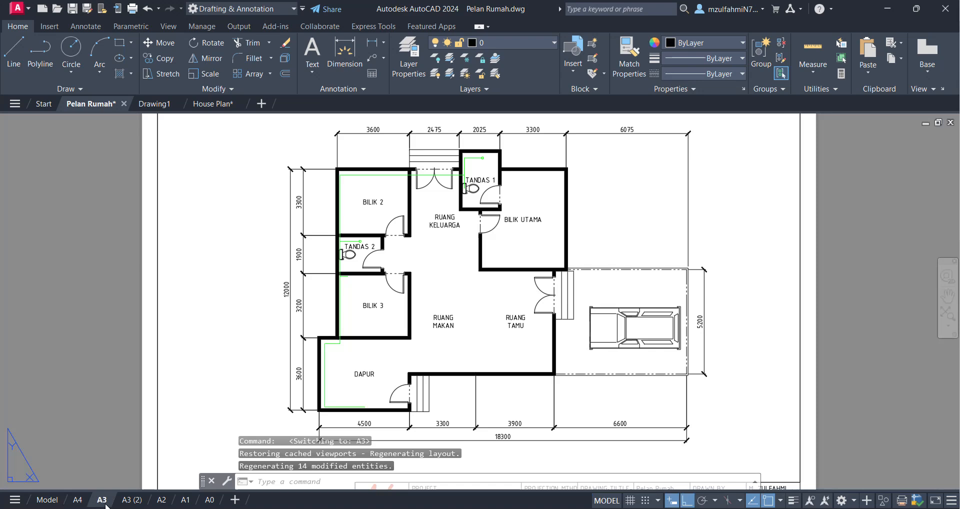
scroll(365, 293, up, 2)
scroll(364, 293, down, 2)
scroll(349, 343, up, 2)
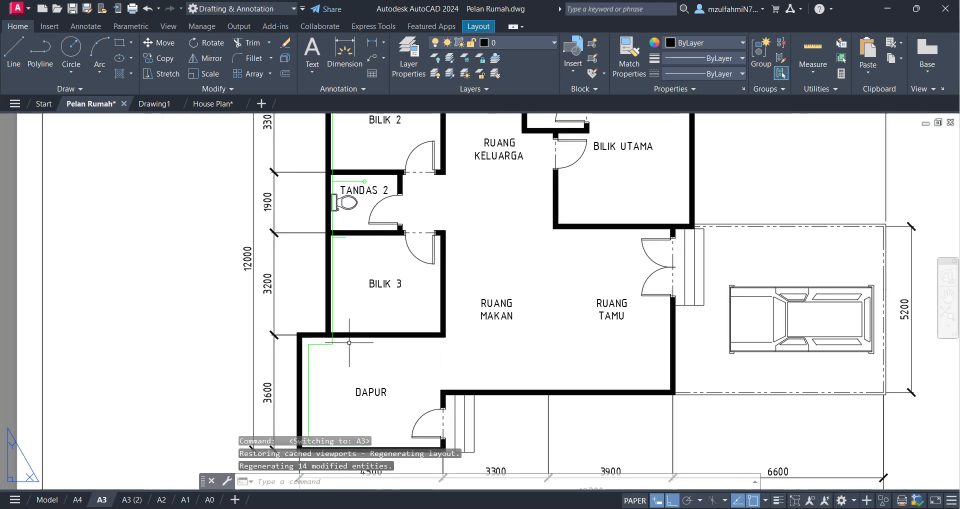
middle_drag(354, 390, 351, 268)
scroll(351, 268, up, 2)
scroll(271, 235, up, 2)
middle_drag(271, 230, 272, 486)
middle_drag(392, 280, 345, 451)
middle_drag(329, 224, 315, 433)
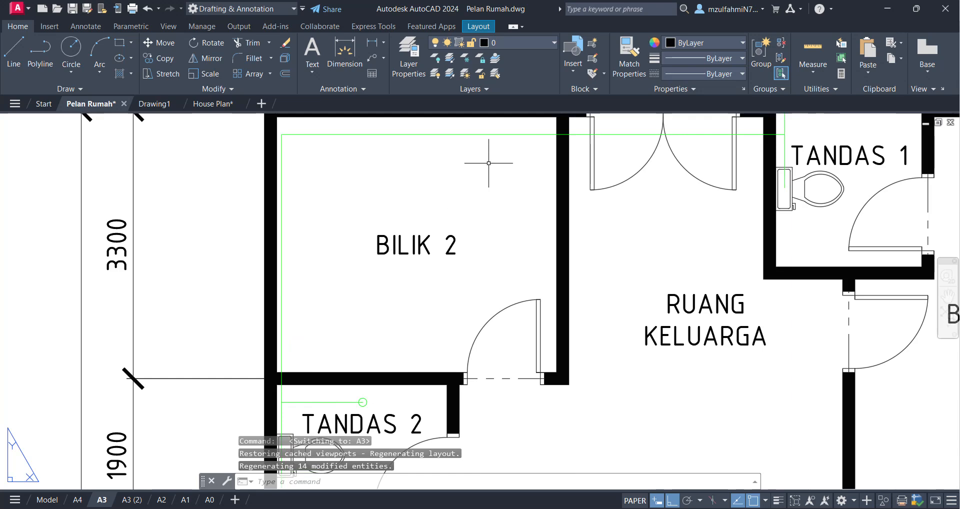
Compare the pipe route around the bathrooms in House Plan.dwg with the coloured A3 (2) layout of Pelan Rumah.dwg
click(212, 104)
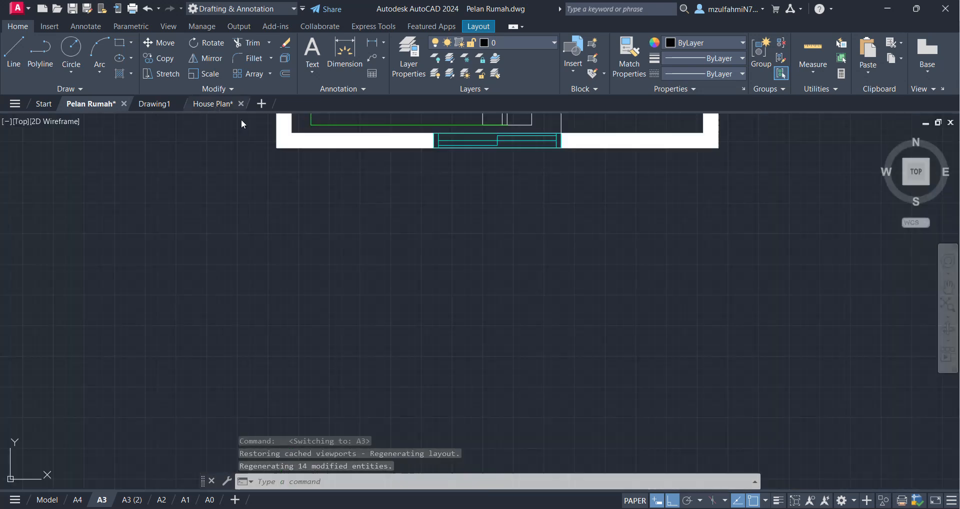
middle_drag(403, 225, 385, 487)
middle_drag(419, 253, 419, 505)
middle_drag(422, 160, 412, 359)
scroll(443, 170, down, 1)
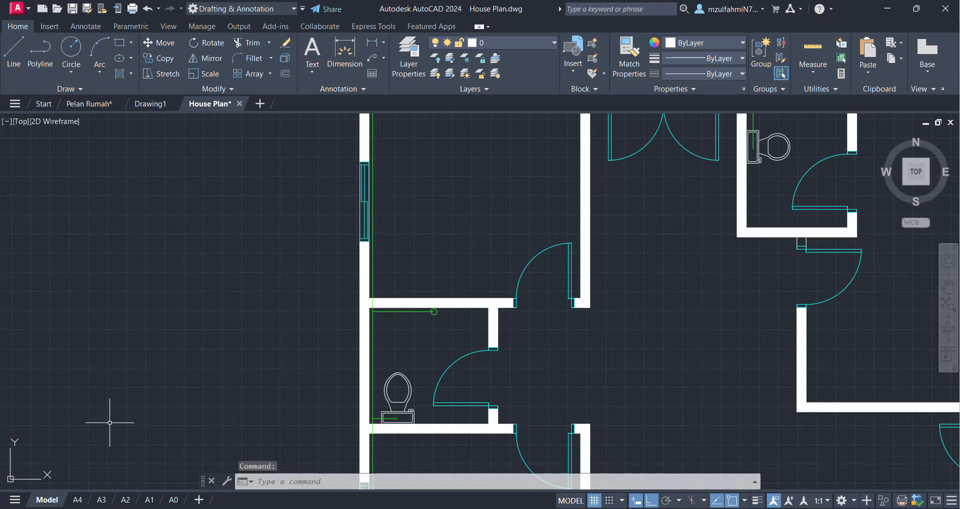
click(90, 104)
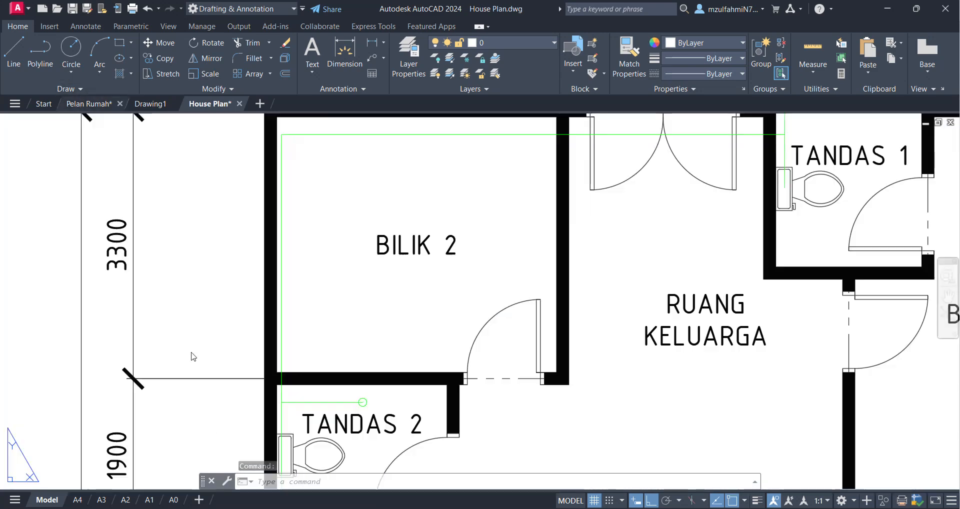
click(133, 500)
scroll(343, 318, up, 8)
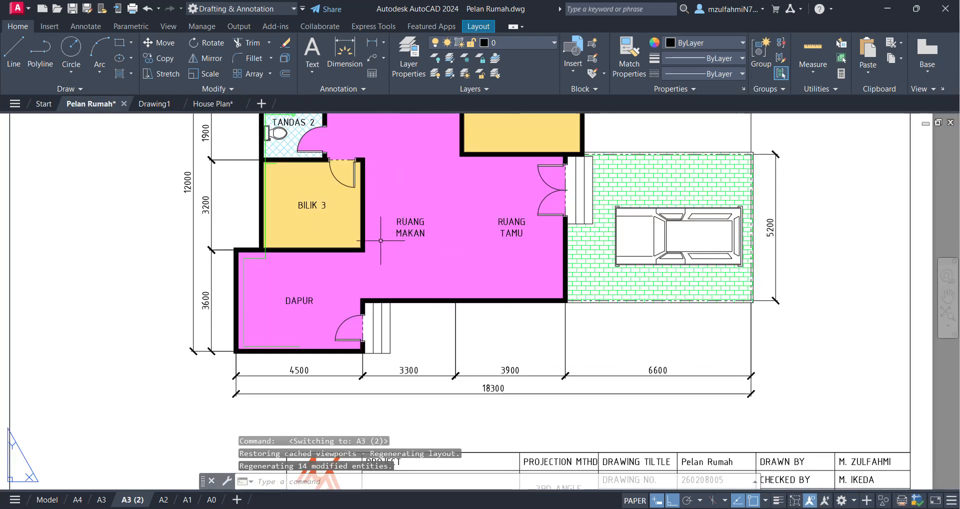
middle_drag(415, 236, 379, 464)
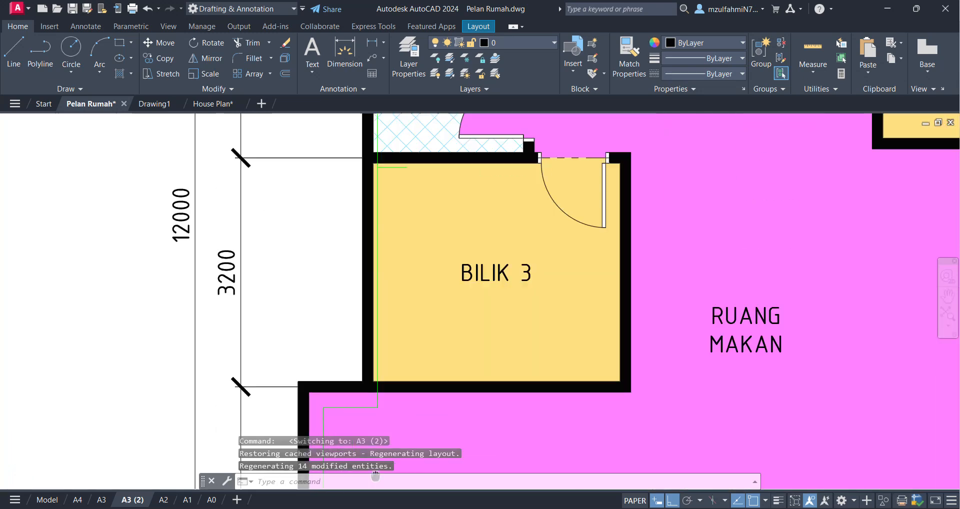
middle_drag(342, 264, 315, 465)
middle_drag(389, 132, 354, 371)
Reapply the colour 0,255,0 to the Pipe layer and check it against the A3 layout
click(538, 40)
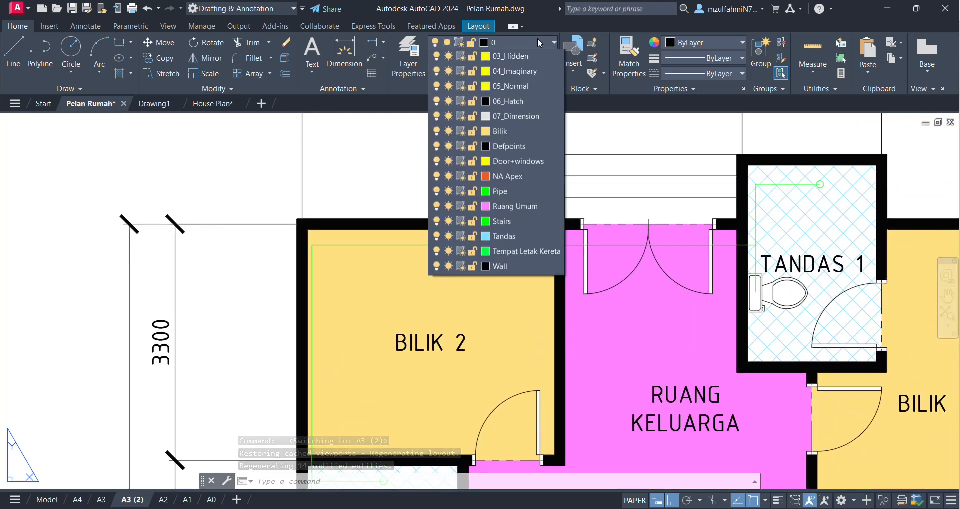
click(486, 238)
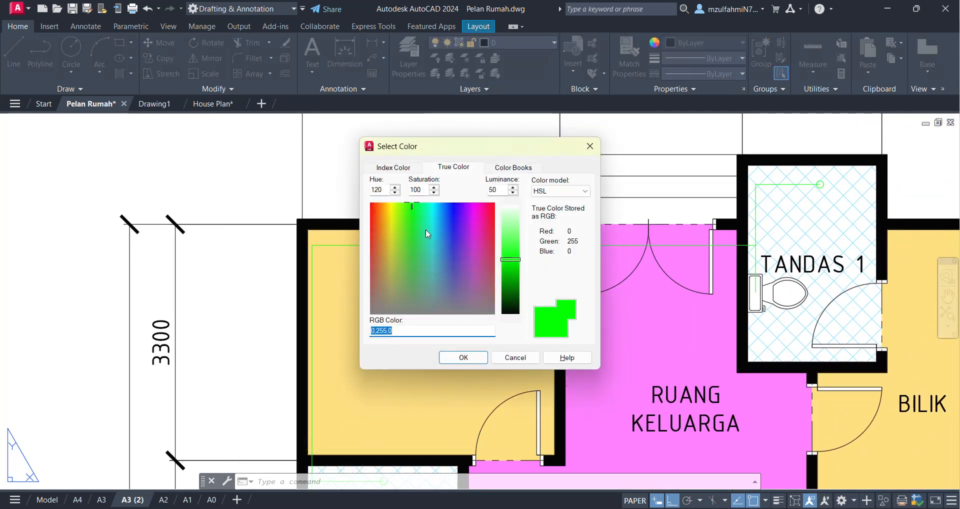
click(393, 168)
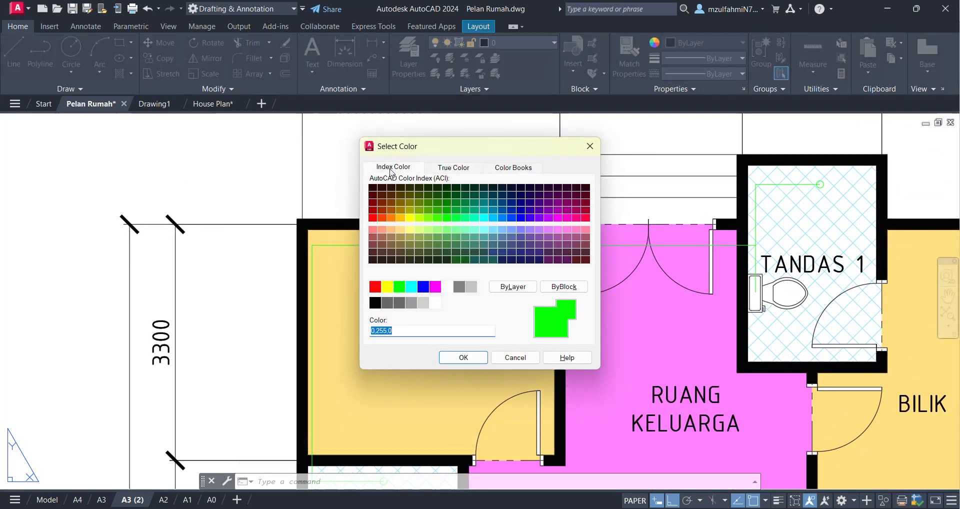
click(463, 358)
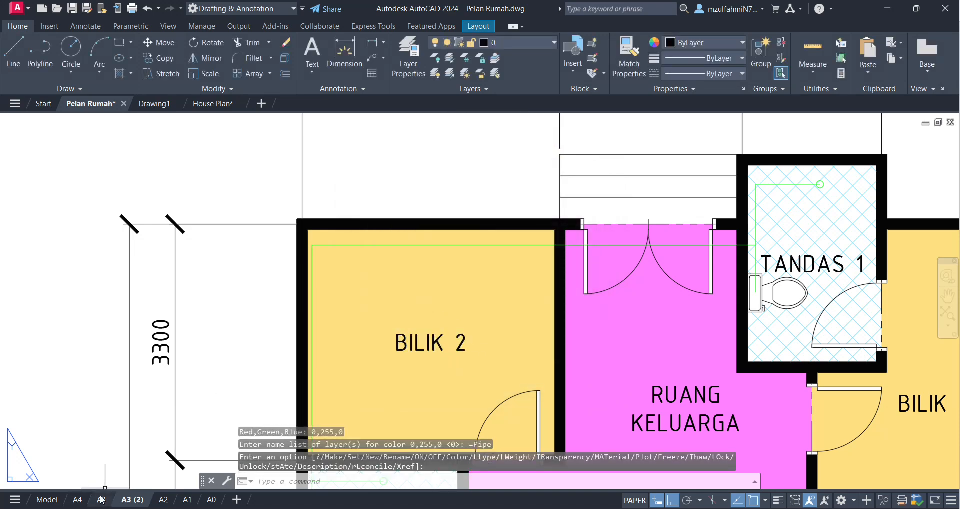
click(102, 500)
click(129, 501)
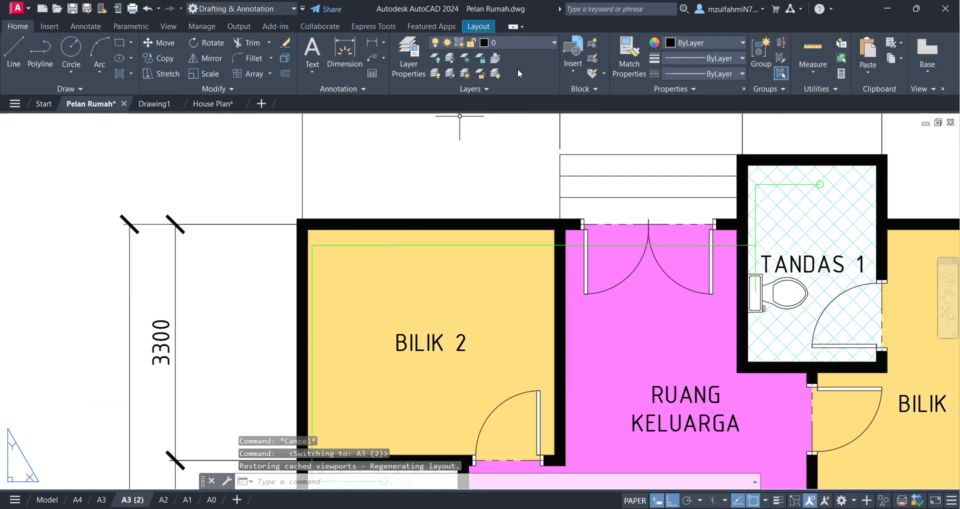
Set the Pipe layer's colour to index colour 3 (green) and check the pipes in the A3 (2) layout
click(533, 44)
click(488, 237)
click(395, 167)
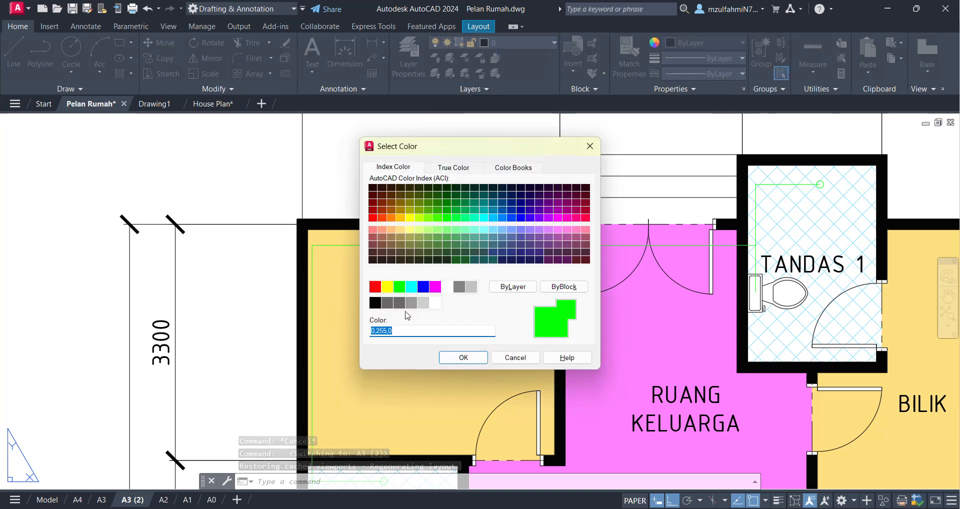
click(399, 286)
click(454, 356)
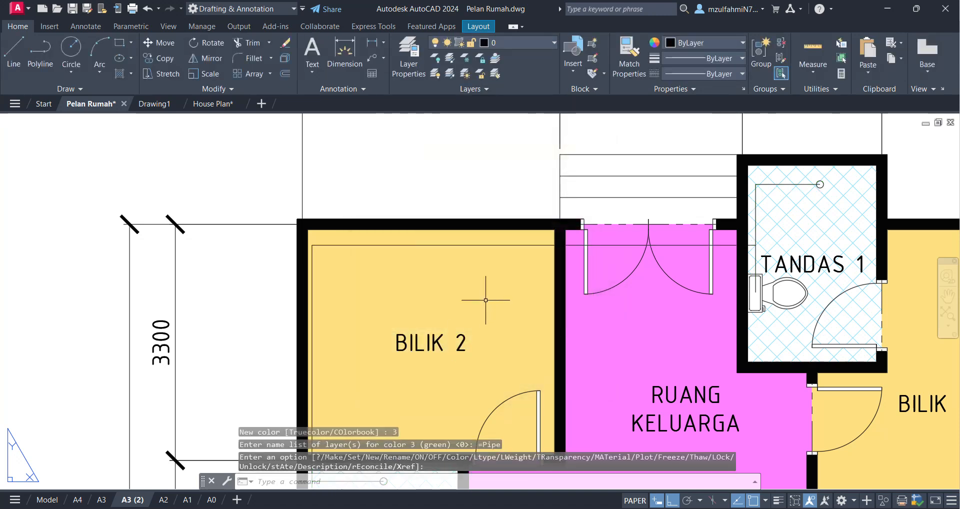
scroll(450, 280, down, 6)
scroll(298, 278, up, 6)
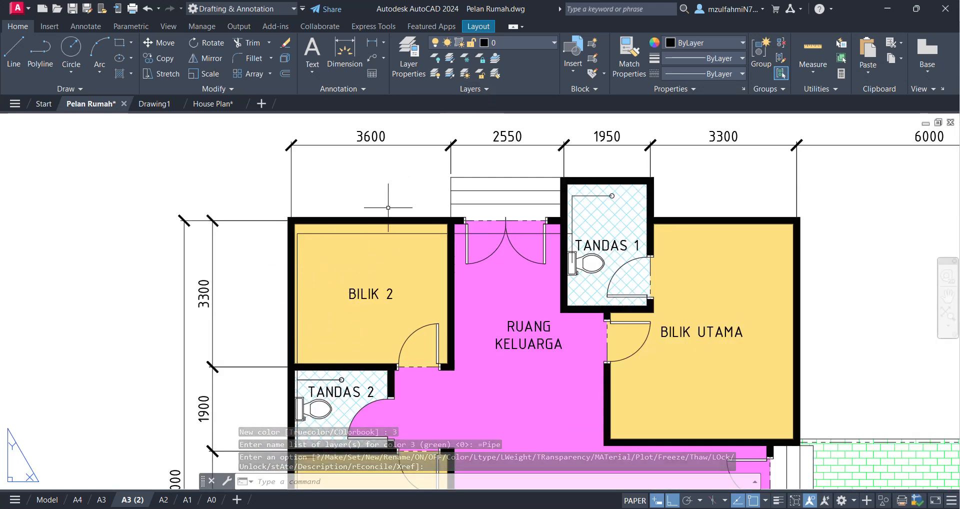
Set the Pipe layer's colour to true colour 0,255,0 and check the pipes around Bilik 2 in the A3 (2) layout
click(510, 44)
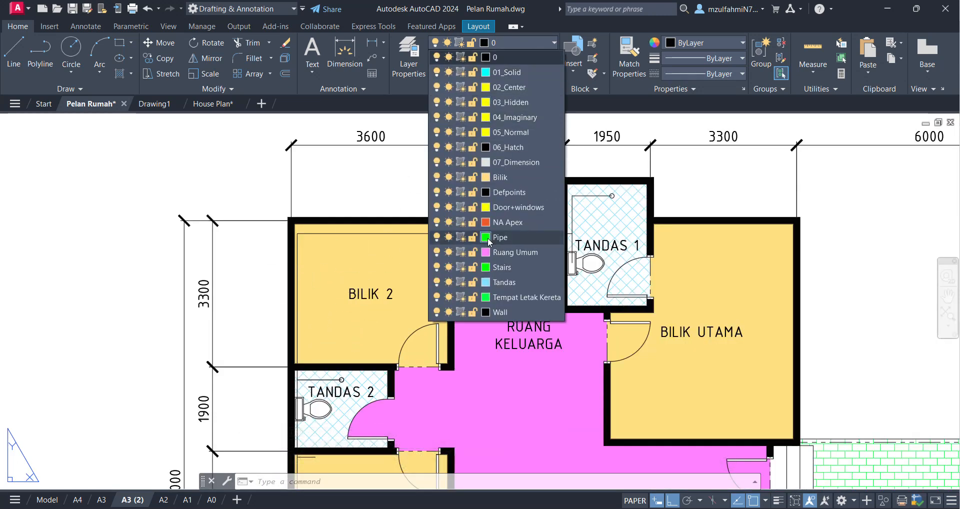
click(486, 238)
click(460, 168)
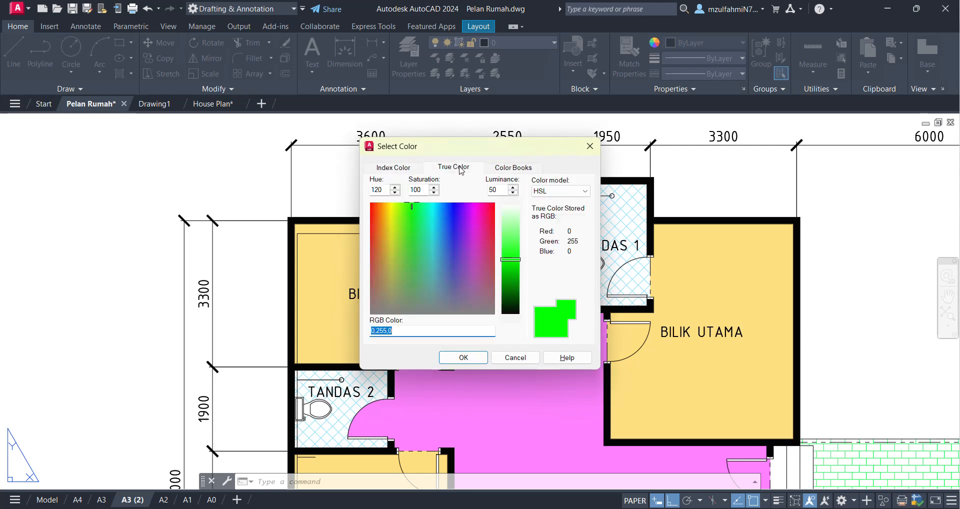
click(463, 358)
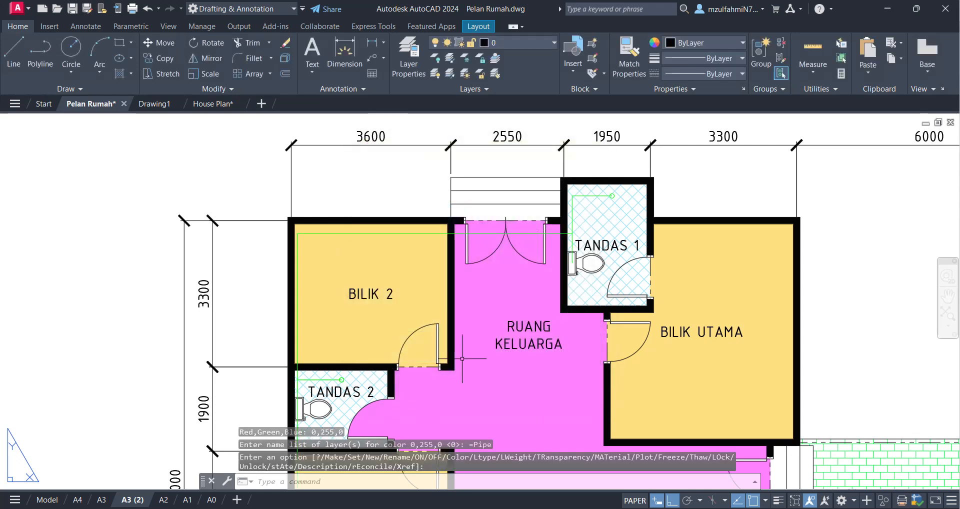
scroll(302, 235, up, 4)
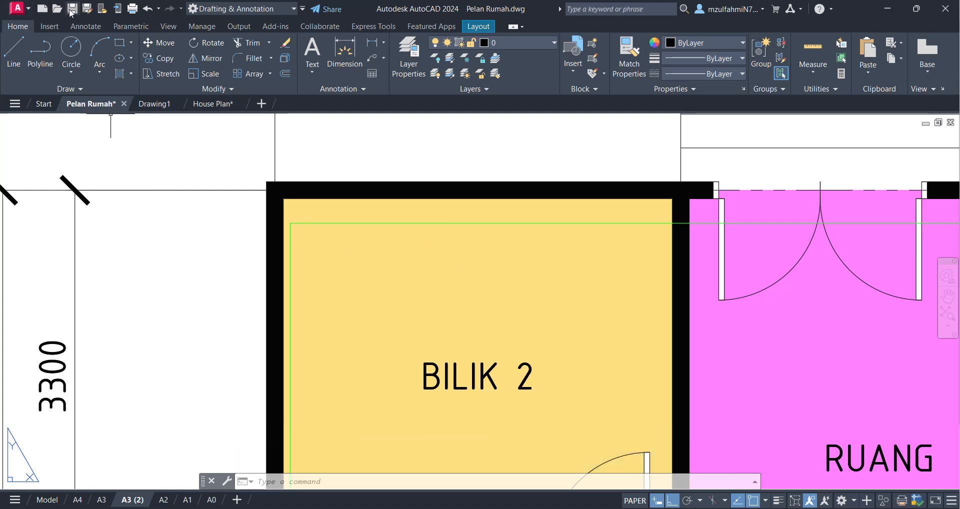
Plot the A3 (2) layout to a PDF named Pelan Rumah-A3 Color.pdf and check the plotted plan at a larger size
click(25, 12)
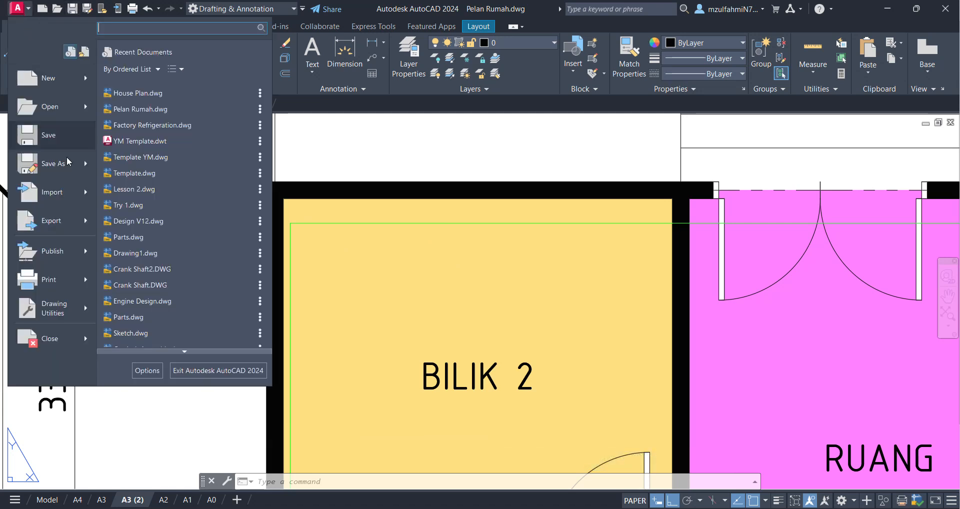
click(55, 281)
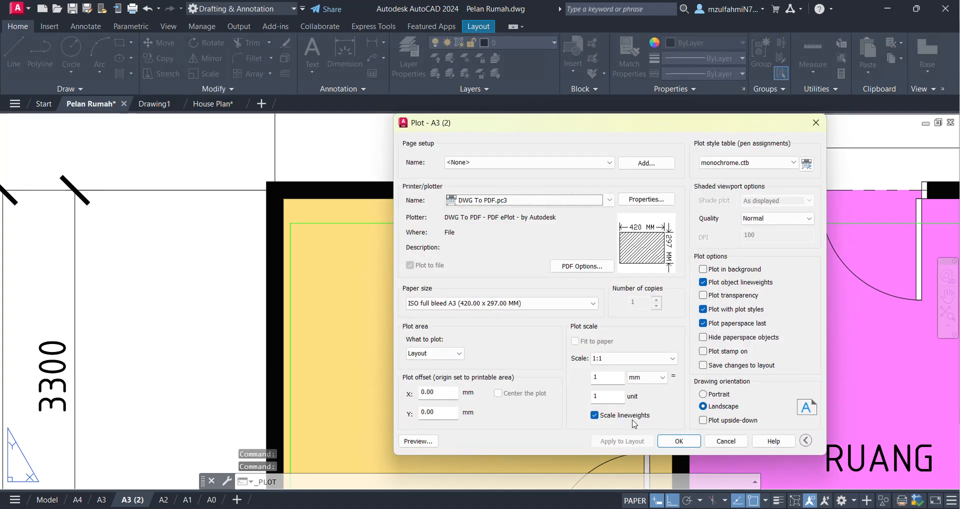
click(667, 441)
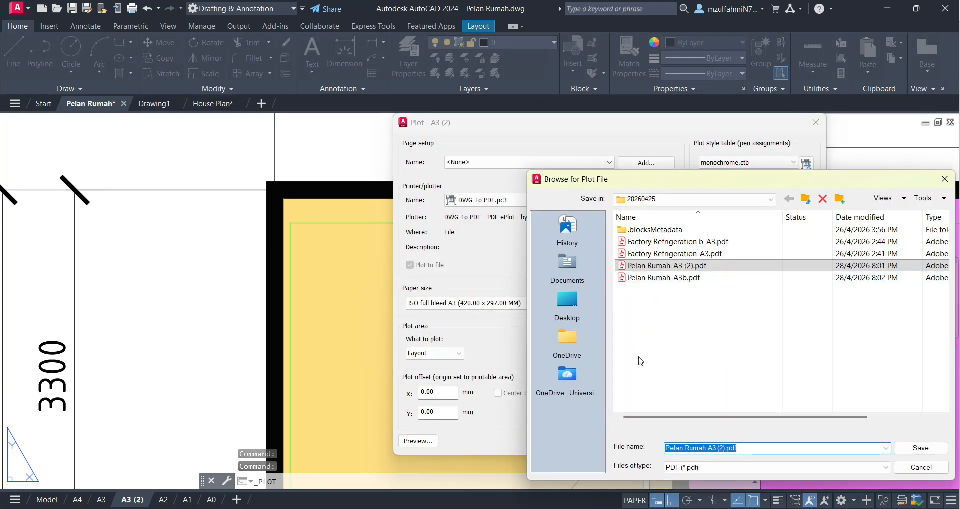
click(720, 448)
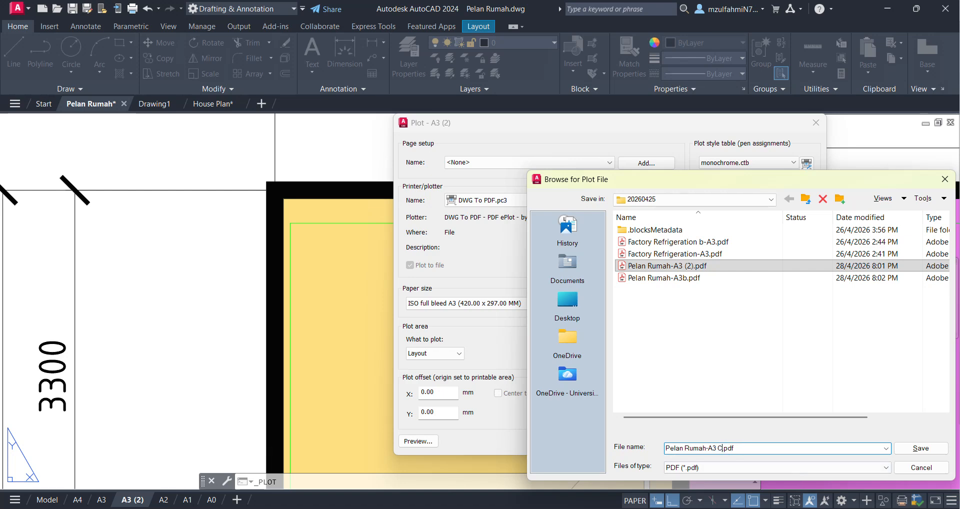
key(Return)
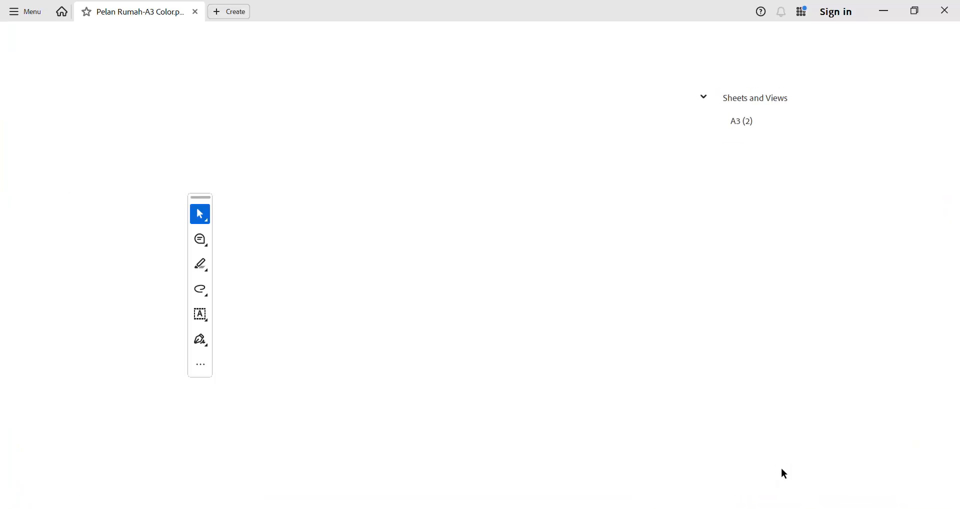
ctrl+scroll(388, 250, up, 3)
scroll(296, 275, up, 1)
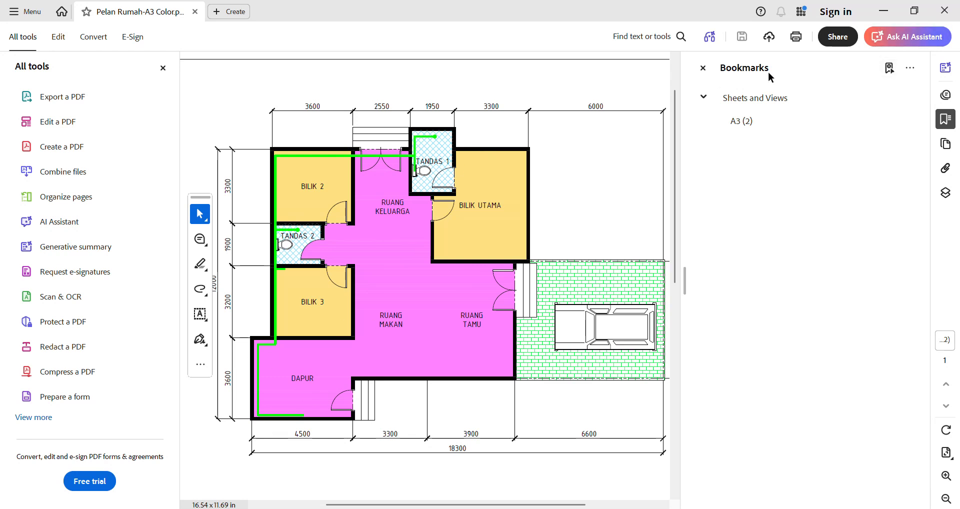
click(701, 71)
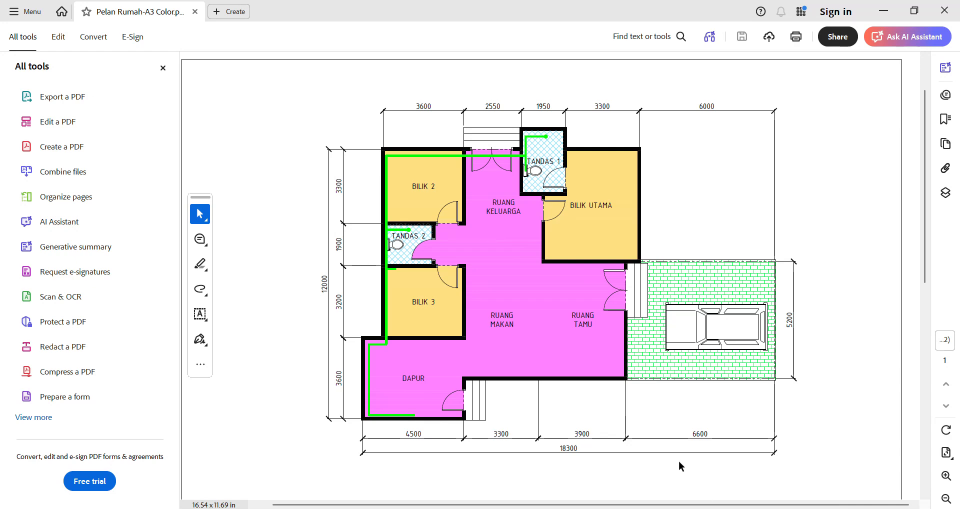
Switch back to Pelan Rumah.dwg in AutoCAD and bring the uncoloured plan of the A3 layout into view
key(super)
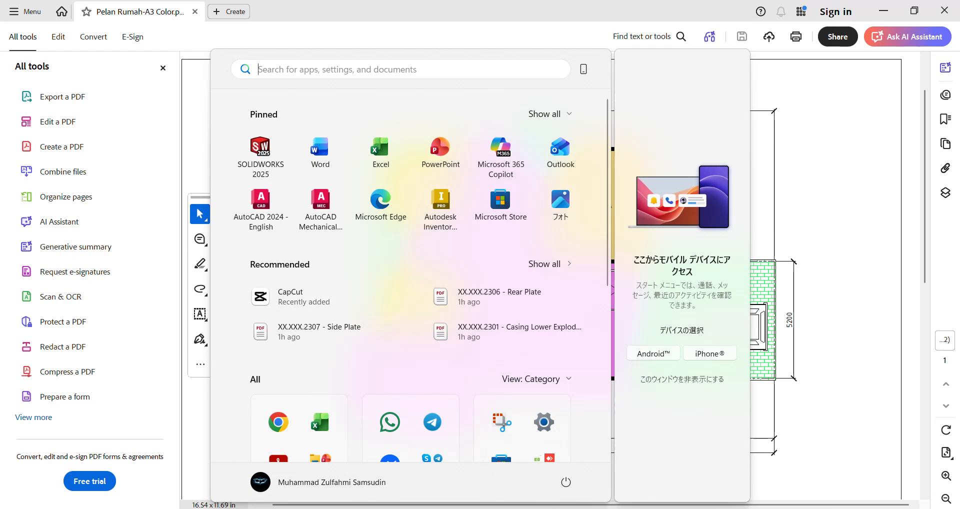
mouse_move(565, 508)
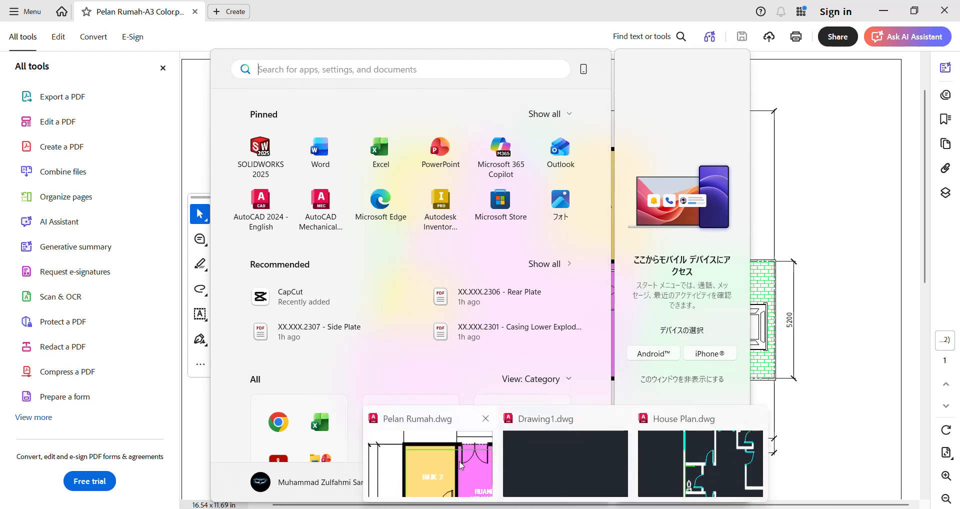
click(469, 463)
click(101, 500)
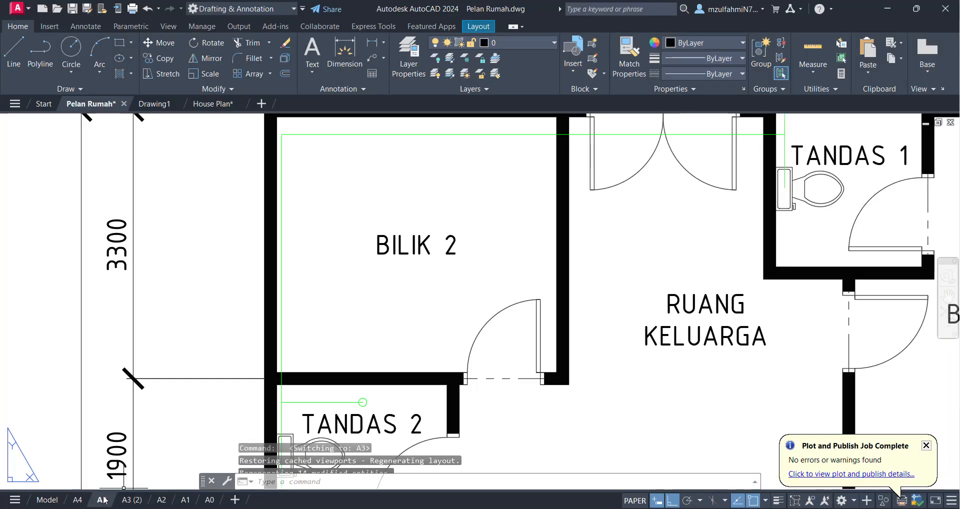
middle_drag(410, 273, 428, 202)
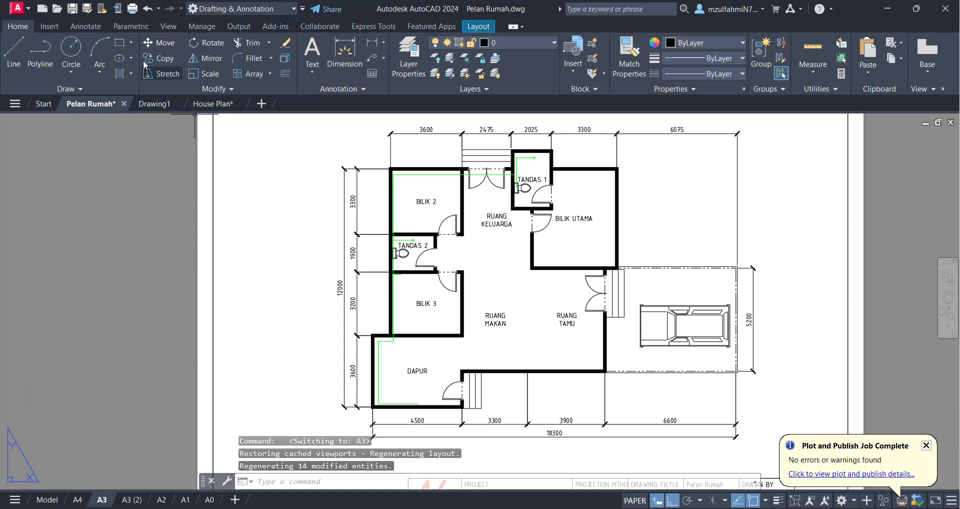
Plot the A3 layout to a PDF named Pelan Rumah-A3 BW.pdf in the 20260425 folder
click(19, 8)
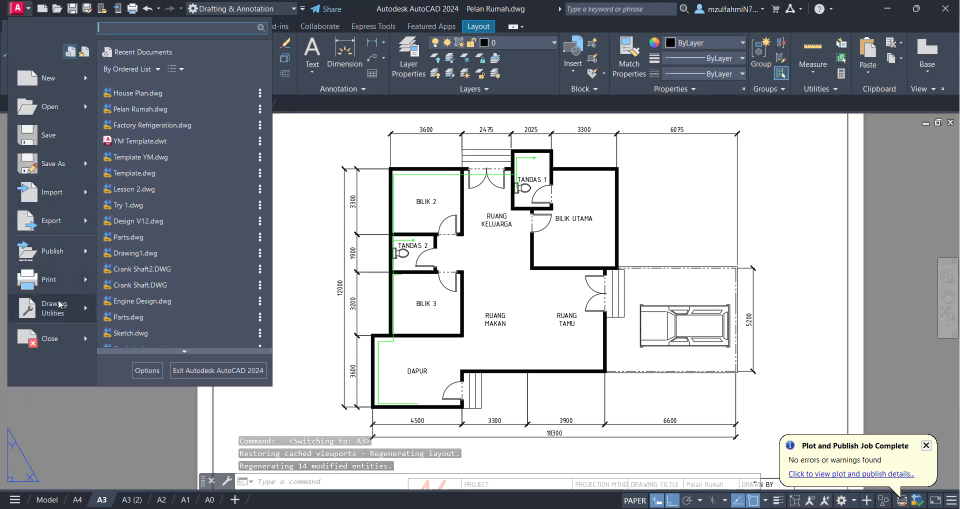
click(31, 280)
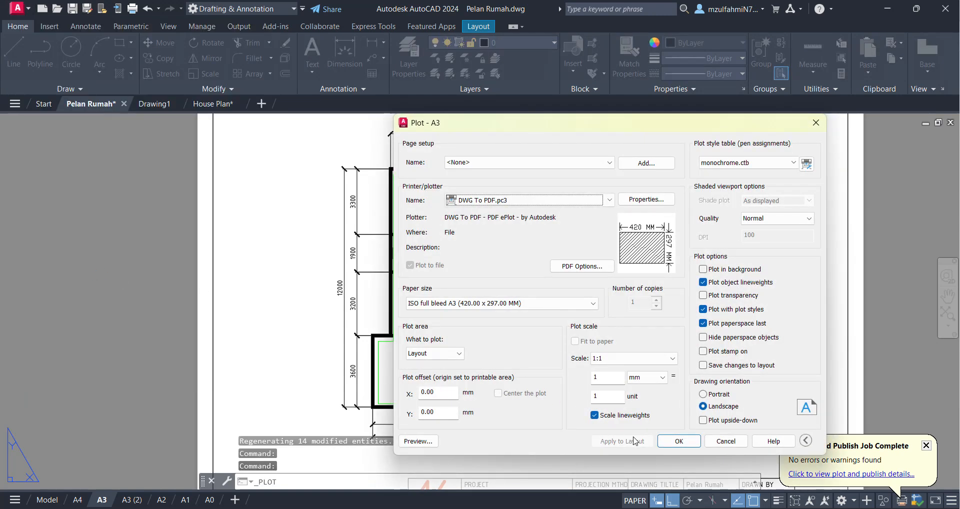
click(674, 442)
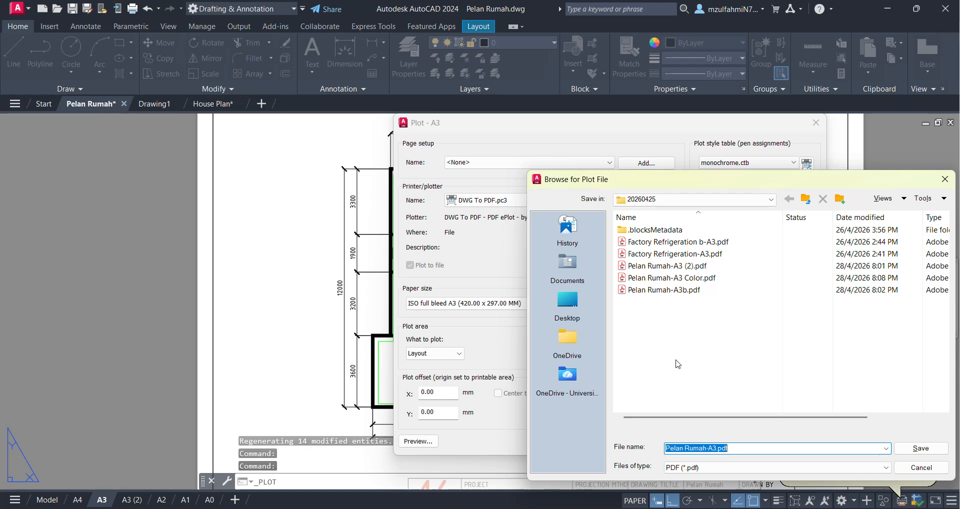
click(689, 278)
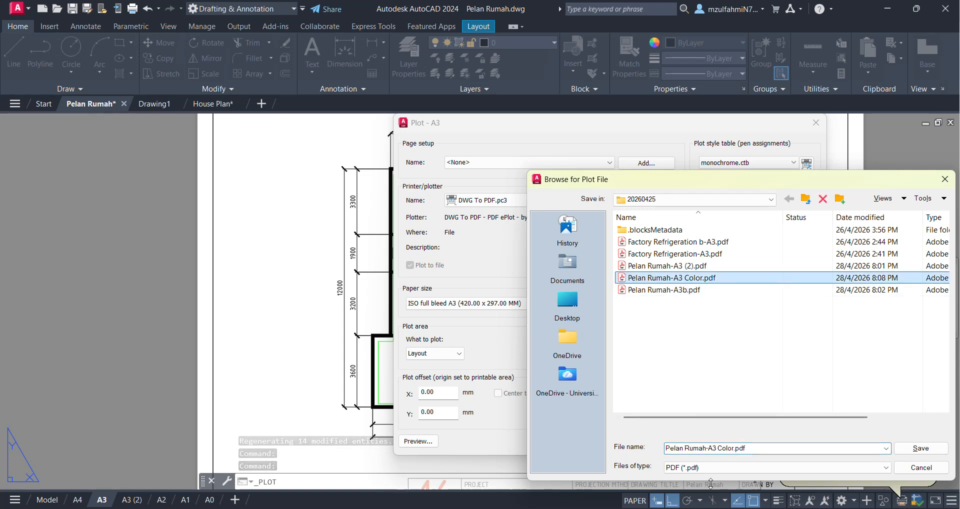
click(720, 448)
click(720, 448)
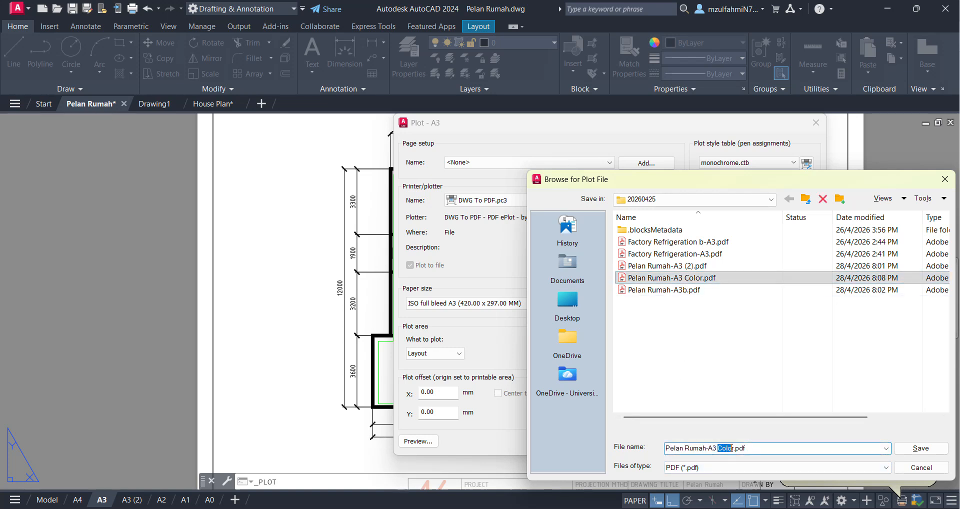
text(BW)
key(Return)
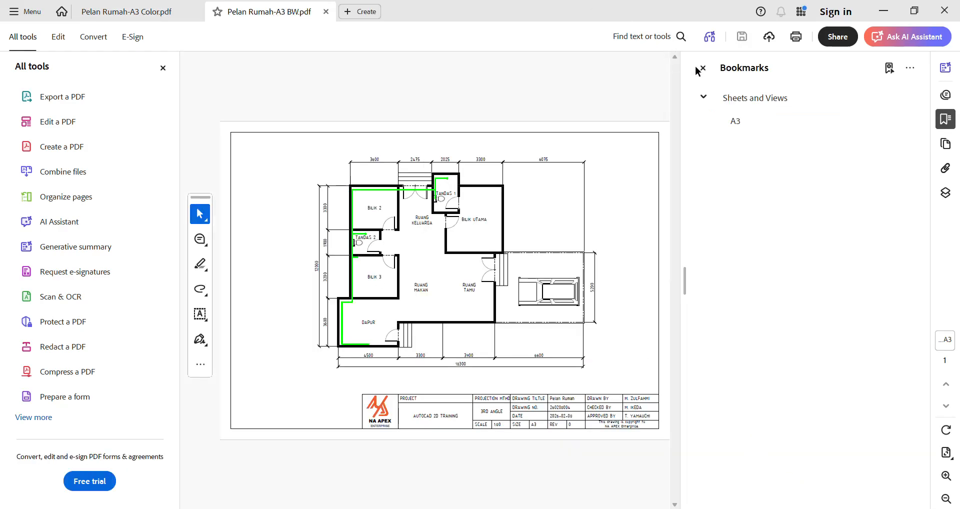
Enlarge the uncoloured PDF plan and toggle the visibility of its Pipe layer to check the plotted pipe route
click(701, 68)
click(163, 67)
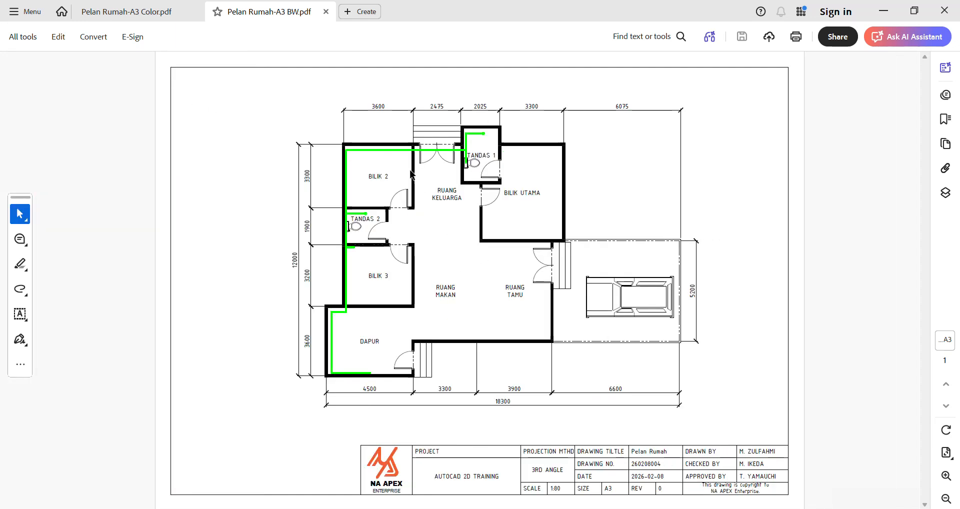
click(946, 192)
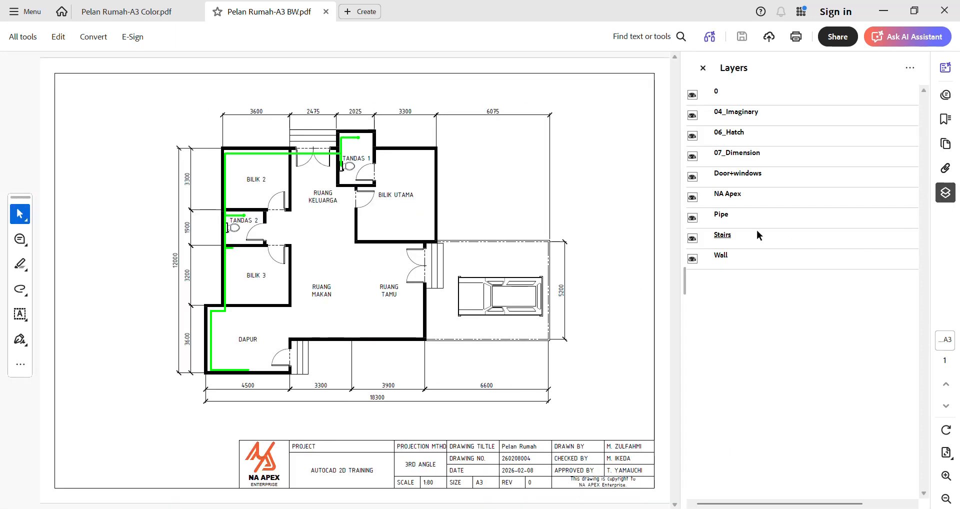
click(692, 217)
click(692, 217)
click(692, 216)
click(693, 217)
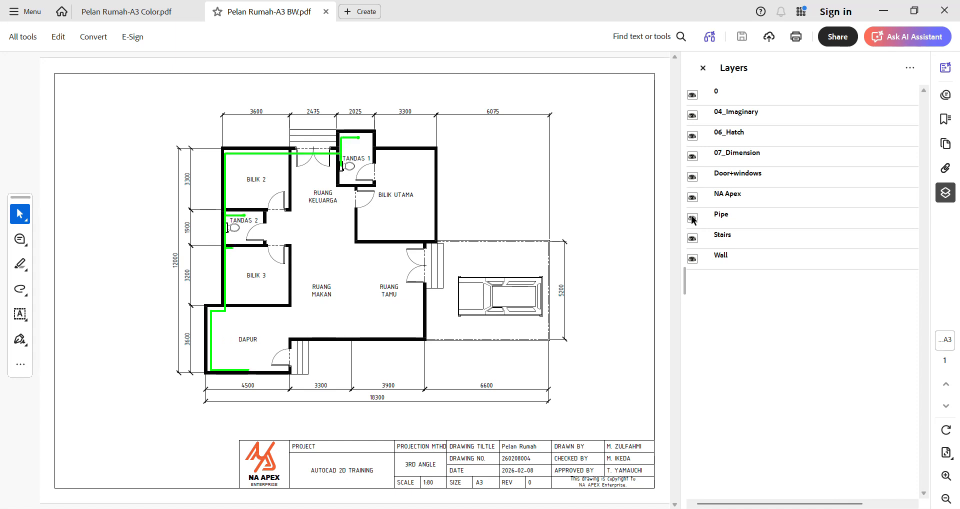